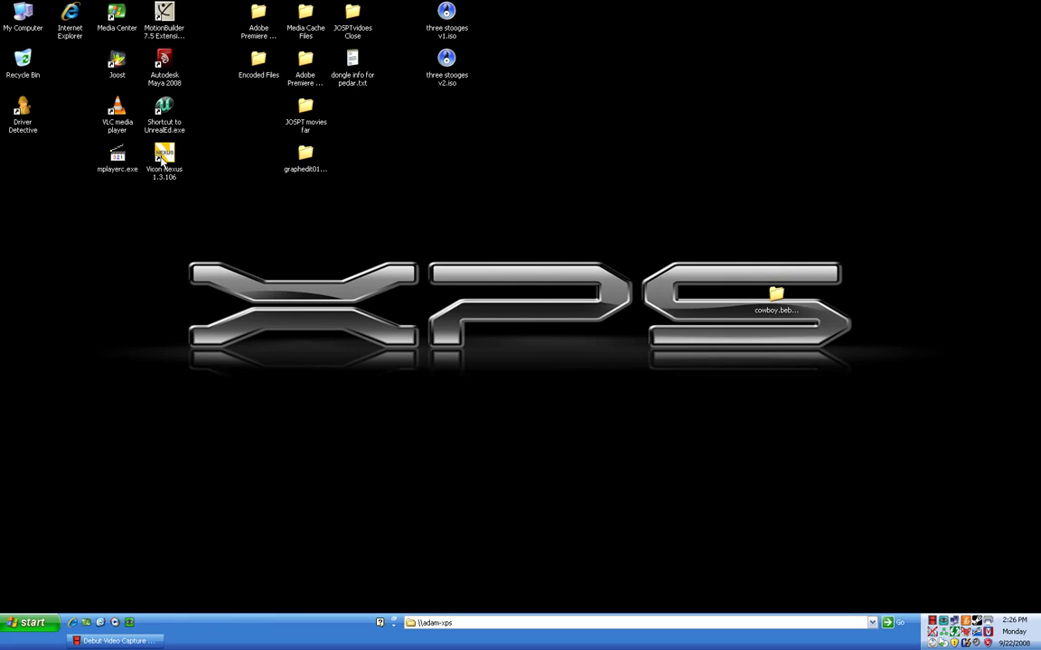
# Step: Look through the capture files in the Session 1 folder on the mocap network drive (X:), and return to the drive root
pyautogui.doubleClick(13, 25)
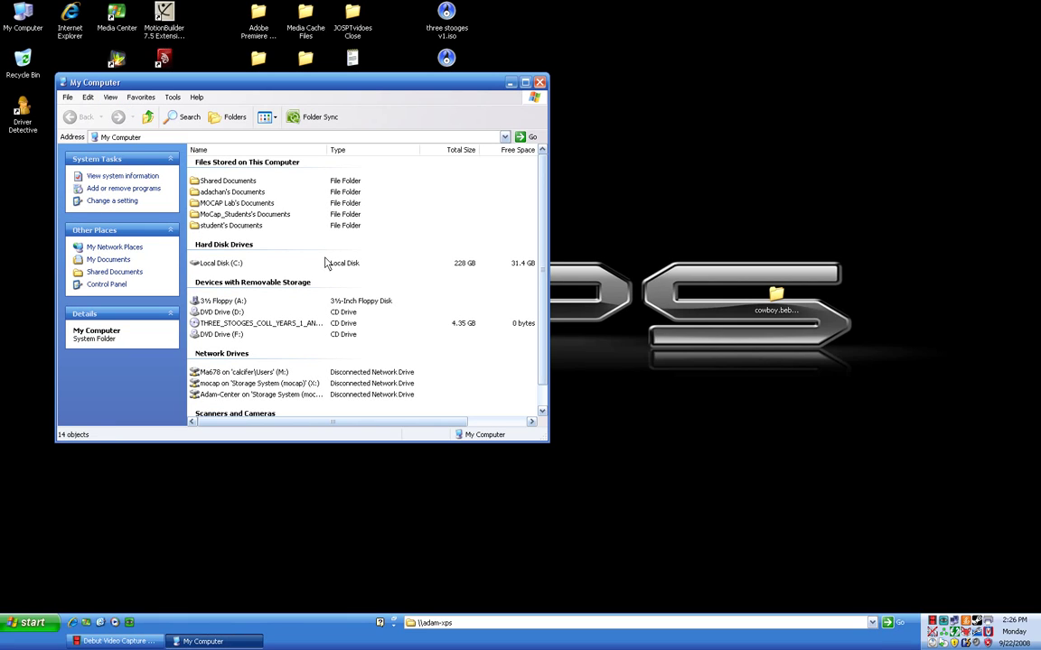
pyautogui.doubleClick(290, 387)
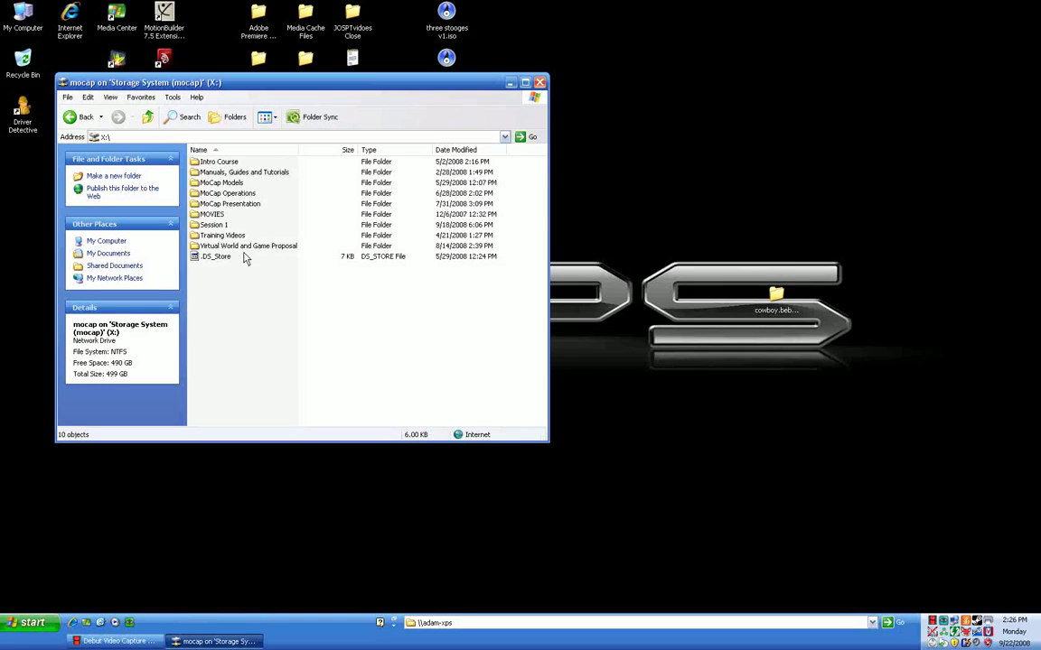
pyautogui.doubleClick(210, 226)
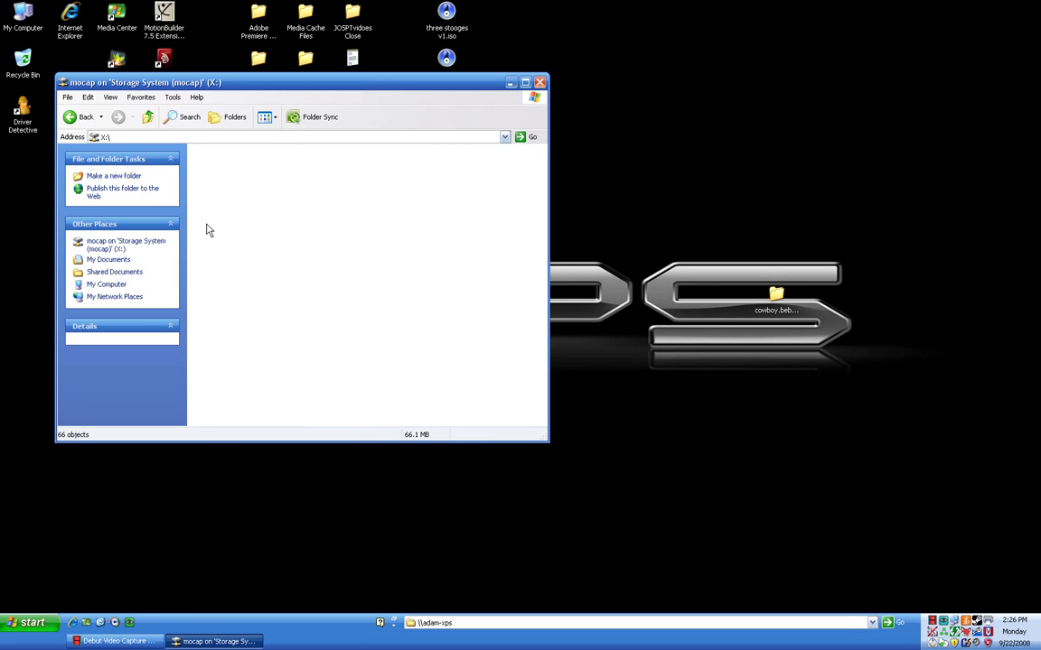
pyautogui.scroll(-14, 284, 210)
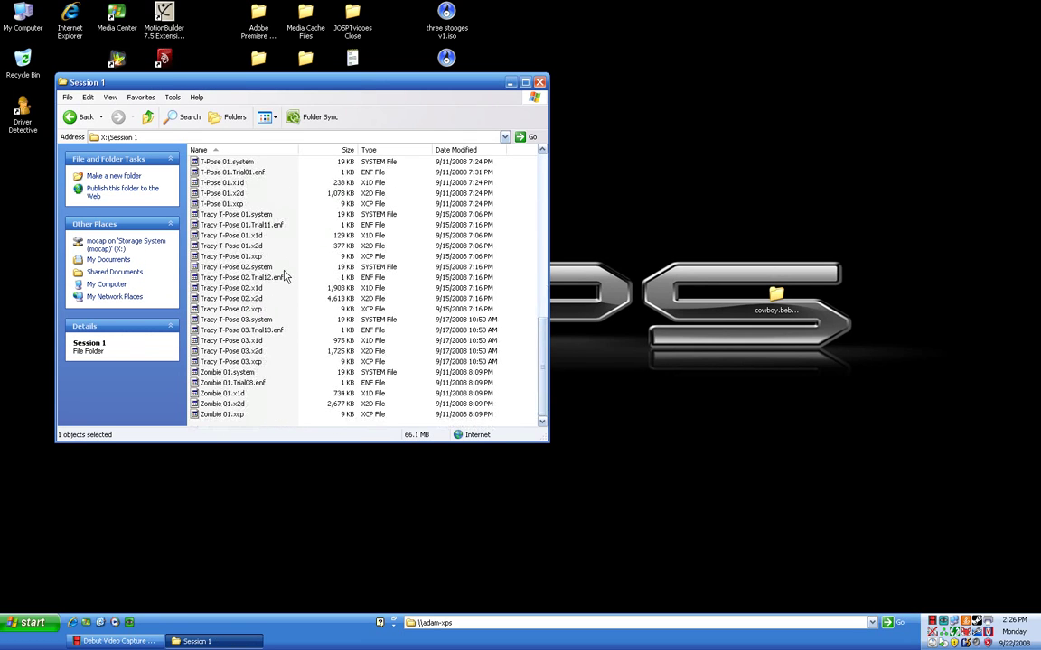
pyautogui.scroll(7, 285, 291)
pyautogui.scroll(5, 283, 291)
pyautogui.click(145, 117)
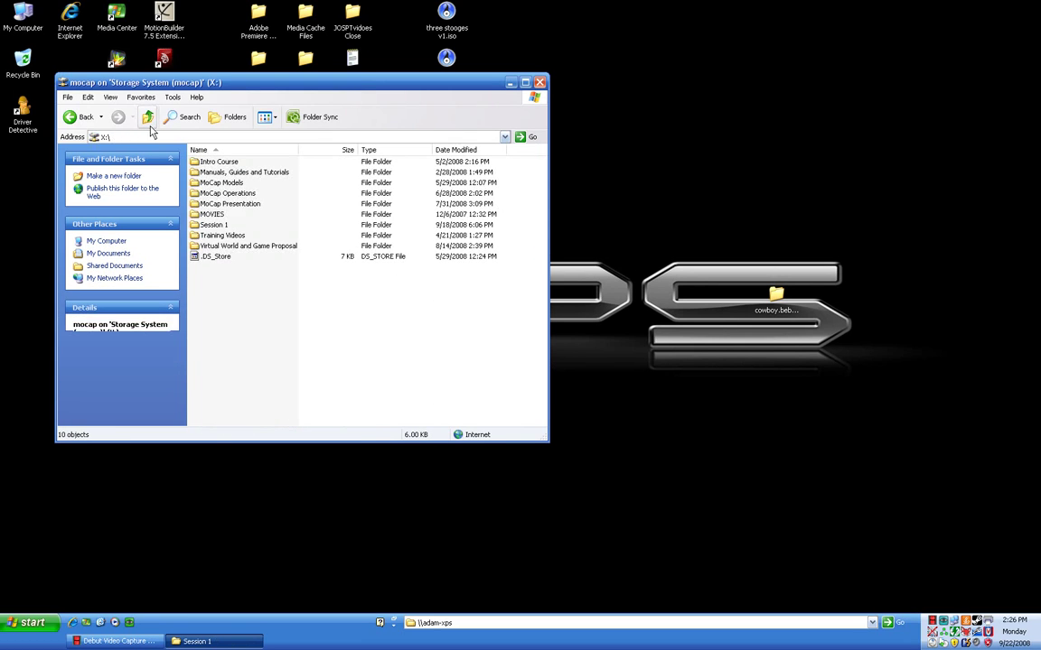
# Step: Try to open the folder c:\vicon by its path
pyautogui.click(138, 137)
pyautogui.write('c:')
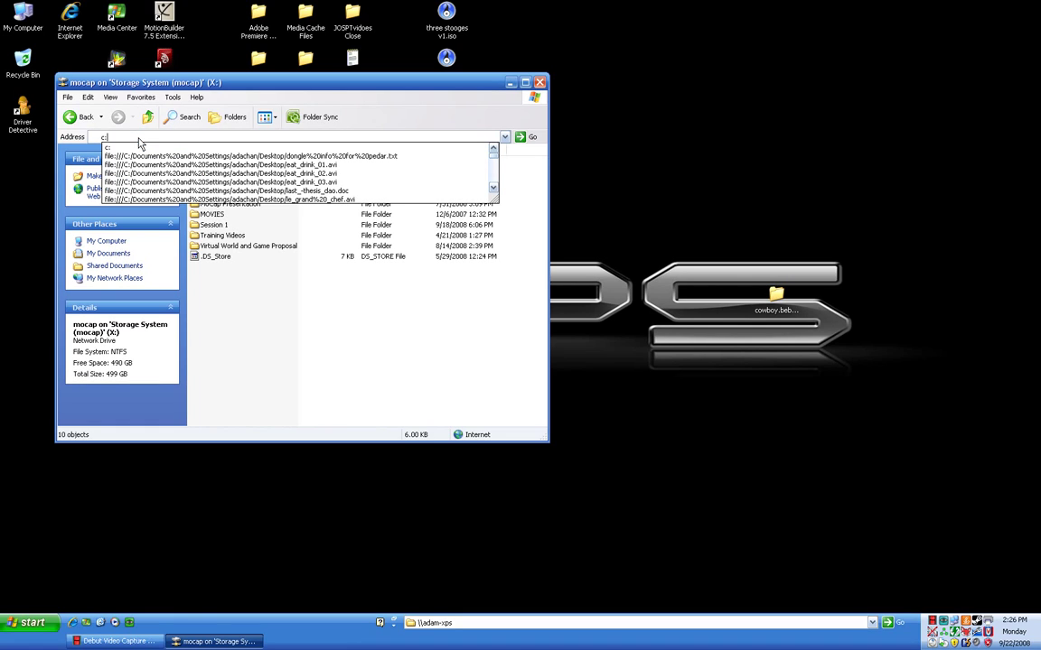
pyautogui.write('\\v')
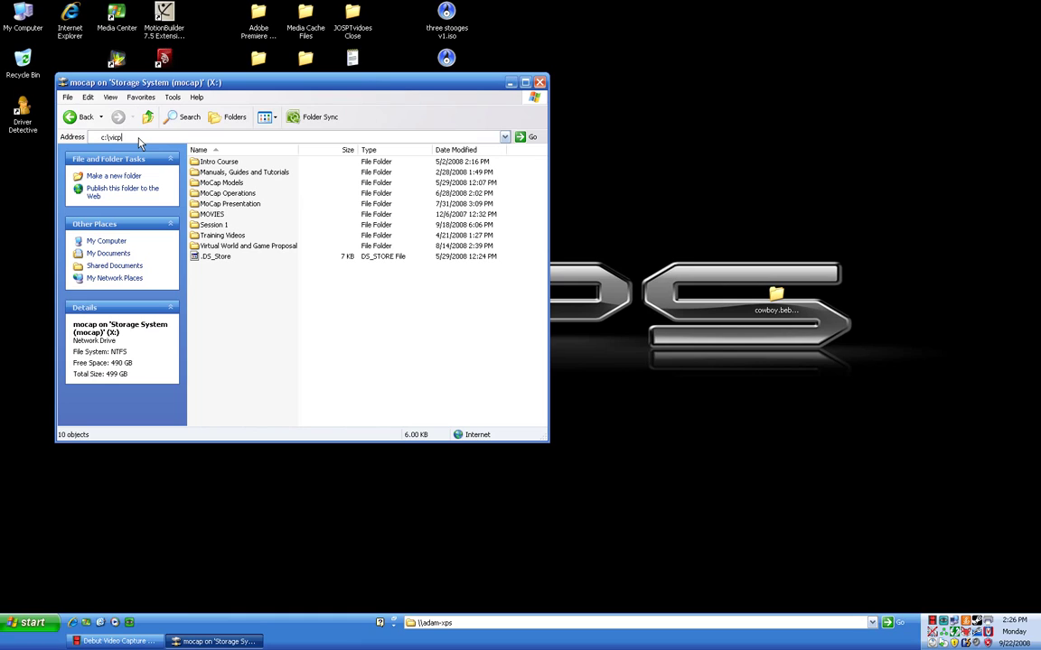
pyautogui.write('icon')
pyautogui.press('Return')
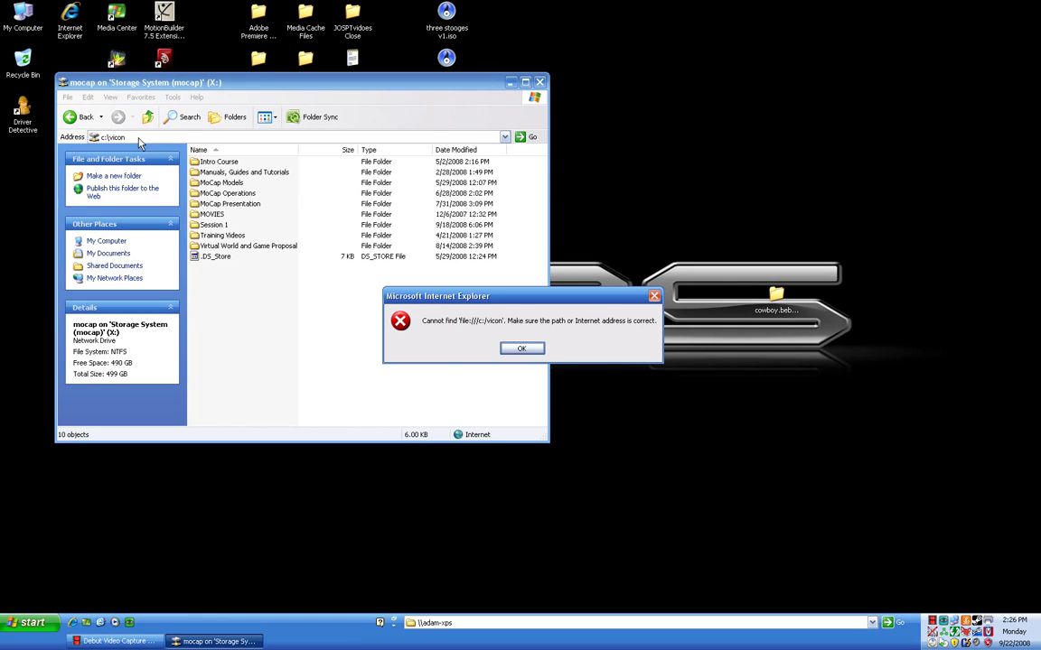
pyautogui.click(521, 349)
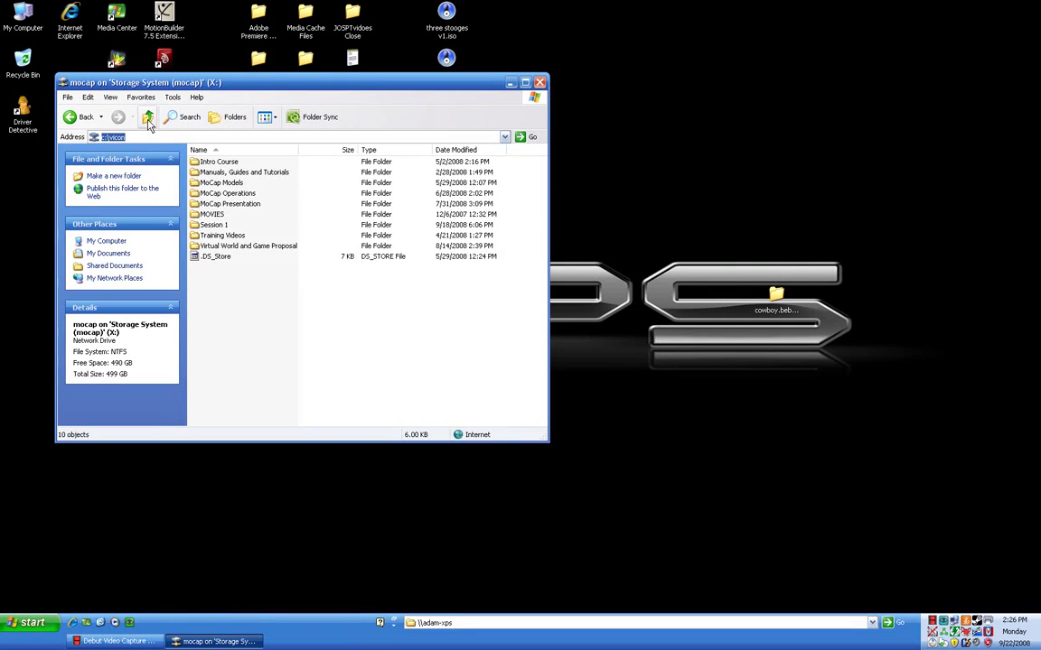
# Step: Show the contents of Local Disk (C:) and move its window away from the desktop icons
pyautogui.click(149, 124)
pyautogui.doubleClick(212, 263)
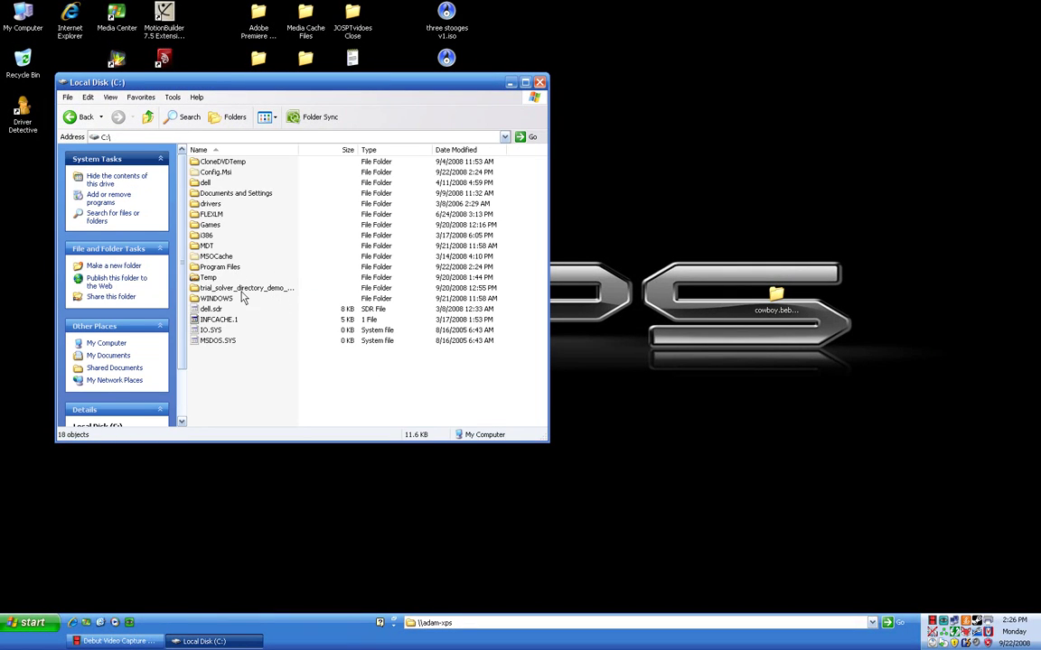
pyautogui.moveTo(201, 83); pyautogui.dragTo(557, 161)
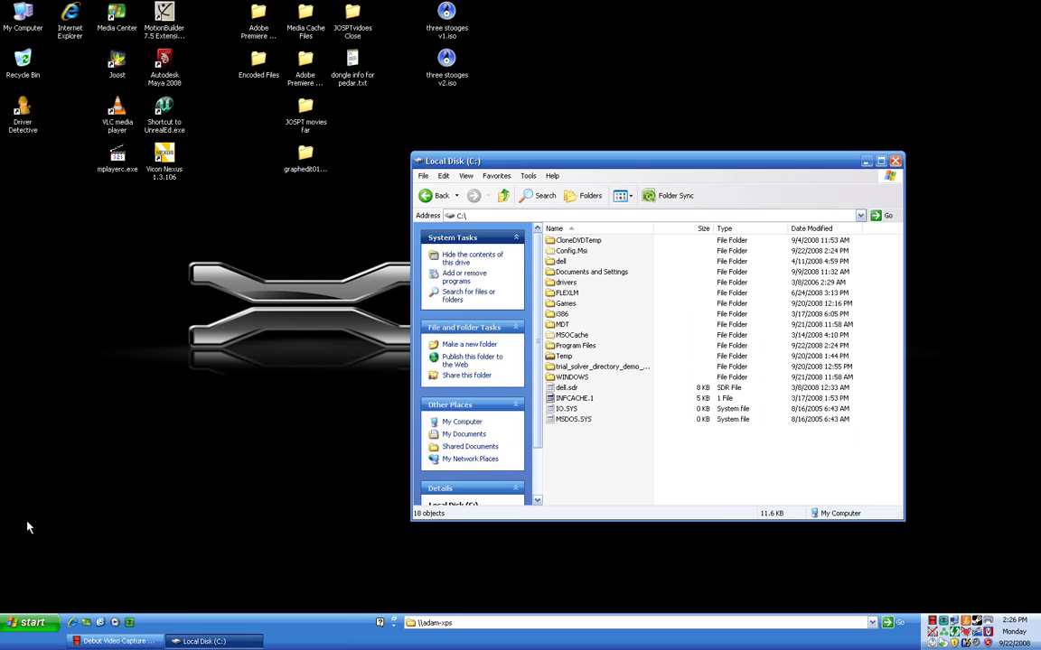
# Step: Show My Documents on the desktop and open it in its own window
pyautogui.click(32, 622)
pyautogui.rightClick(171, 360)
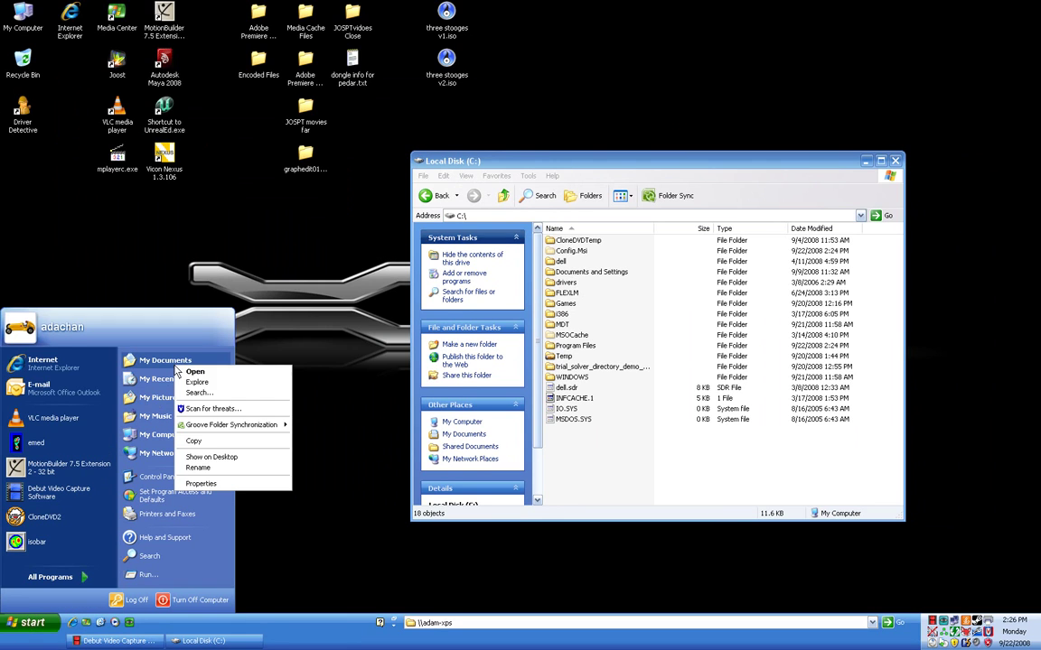
pyautogui.click(231, 457)
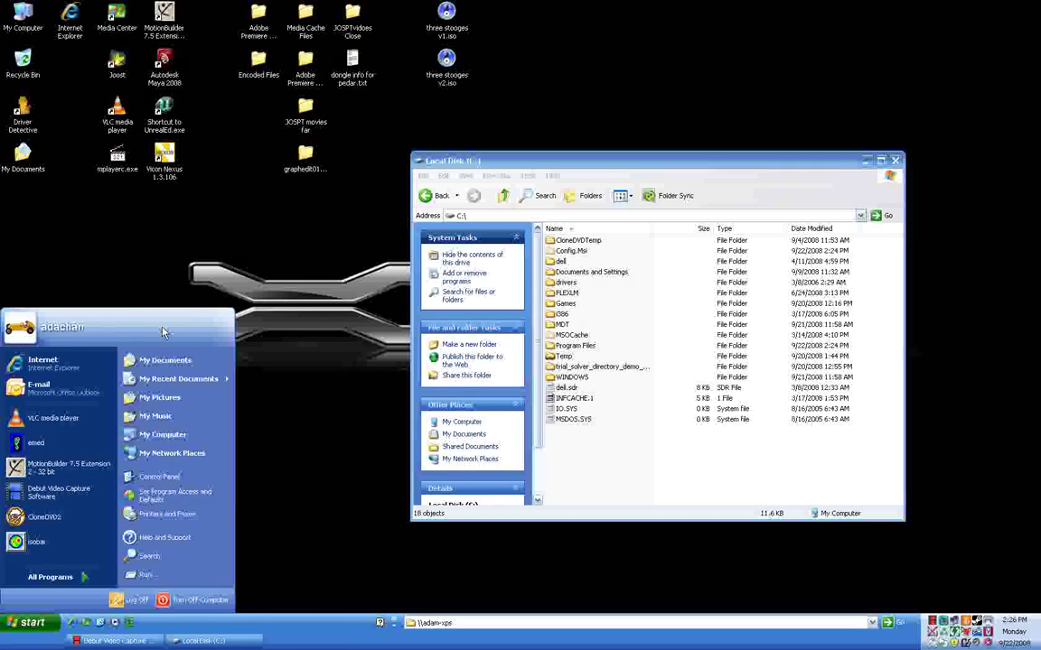
pyautogui.click(23, 163)
pyautogui.doubleClick(23, 163)
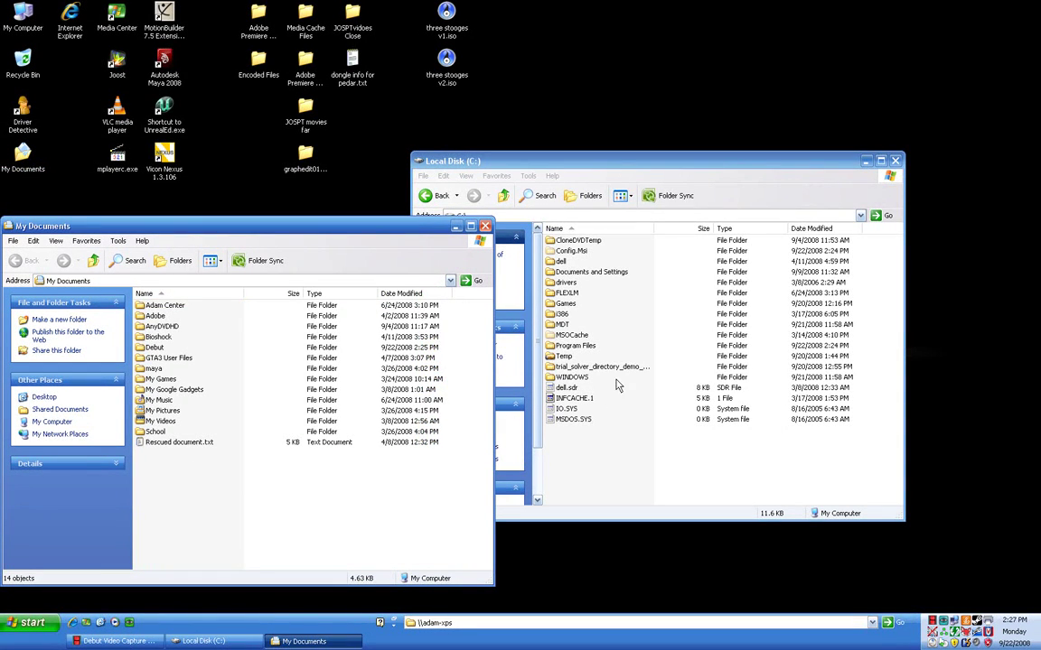
# Step: Create a new folder named Vicon in My Documents and open it
pyautogui.rightClick(174, 469)
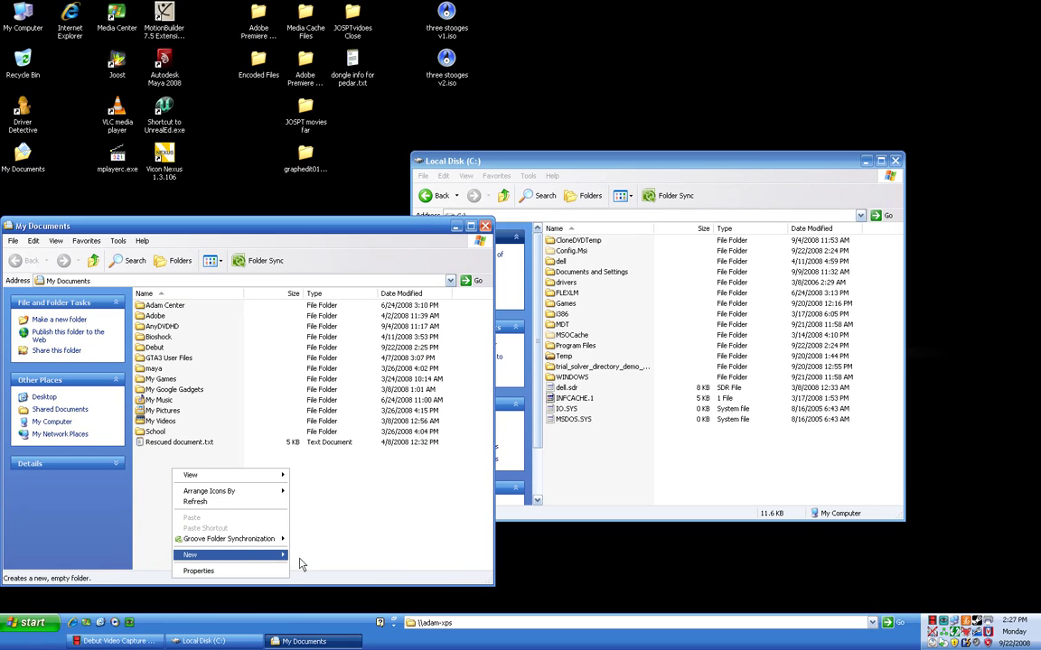
pyautogui.moveTo(278, 561)
pyautogui.click(314, 373)
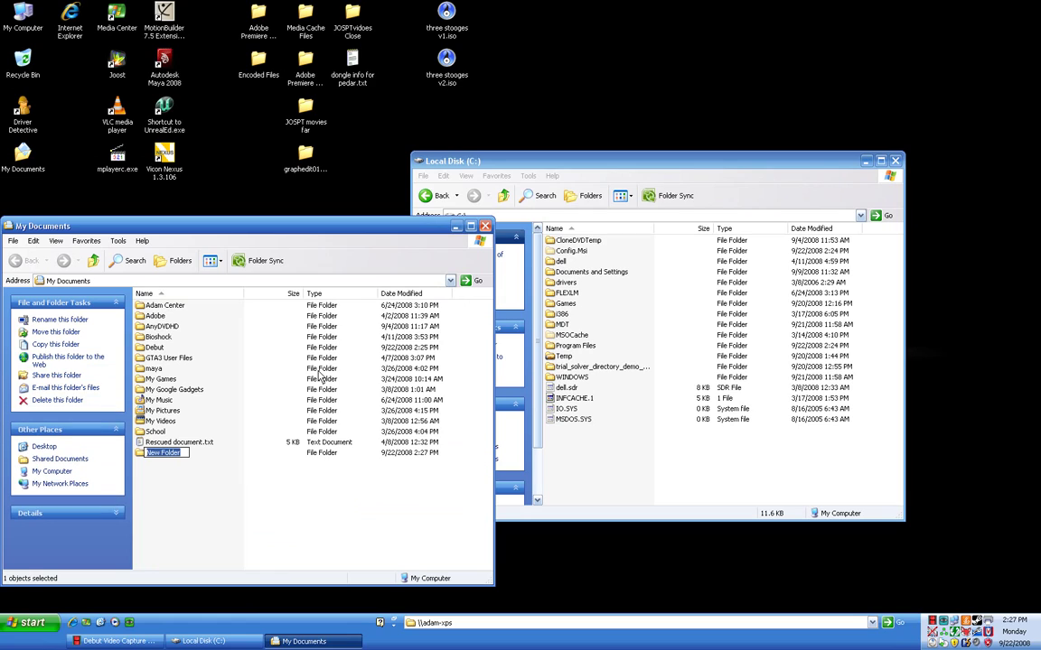
pyautogui.write('Vicon')
pyautogui.press('Return')
pyautogui.press('Return')
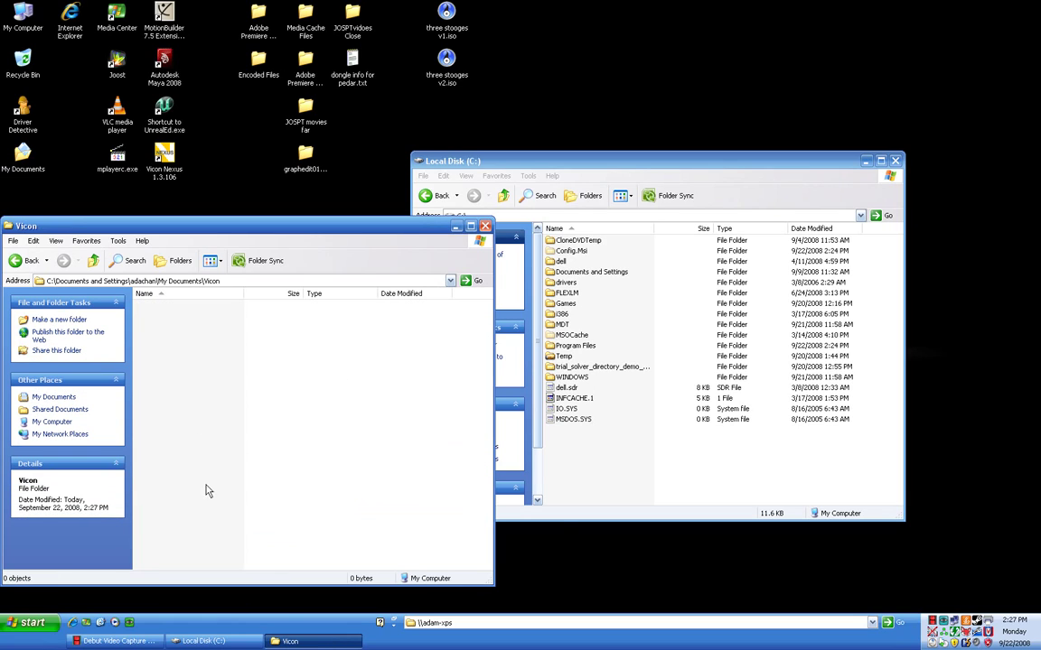
# Step: Copy the Session 1 folder from the mocap network drive (X:) into the Vicon folder in My Documents
pyautogui.click(573, 502)
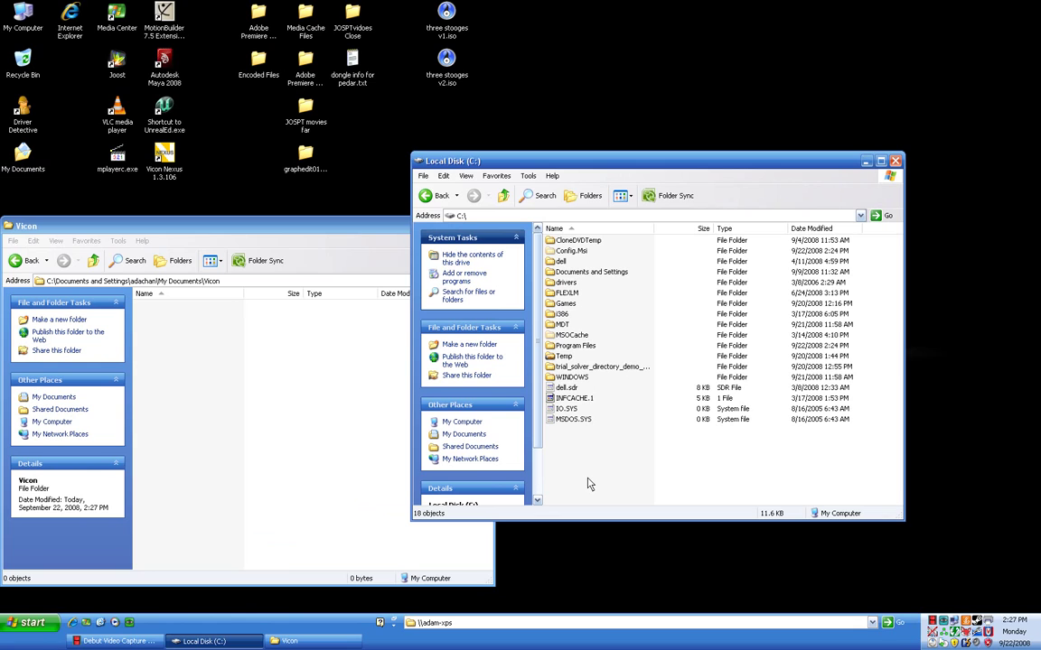
pyautogui.click(504, 196)
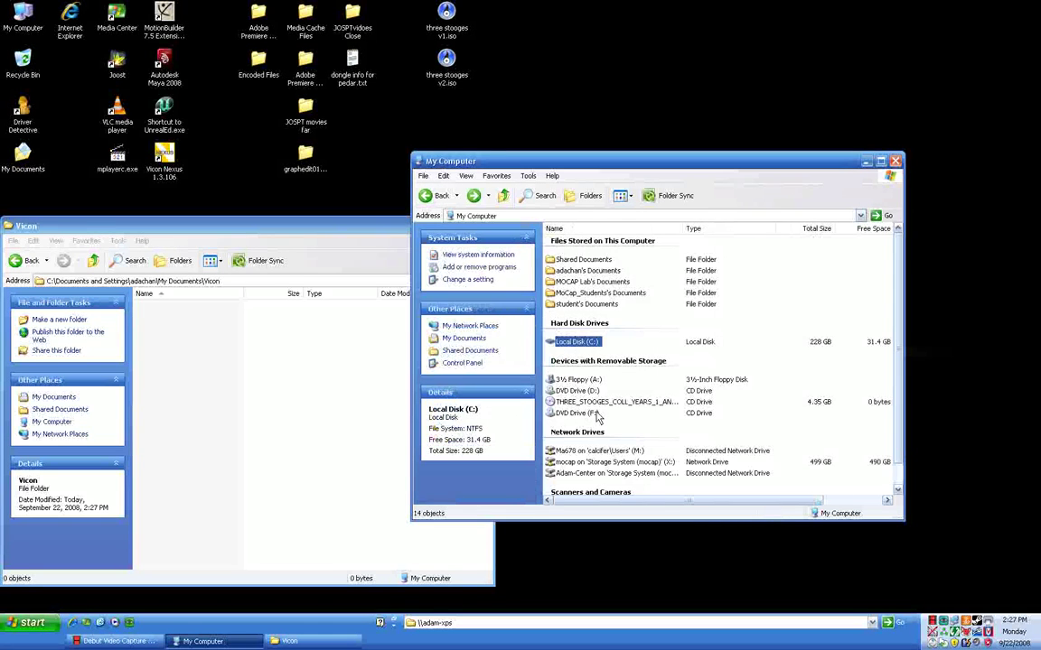
pyautogui.doubleClick(594, 463)
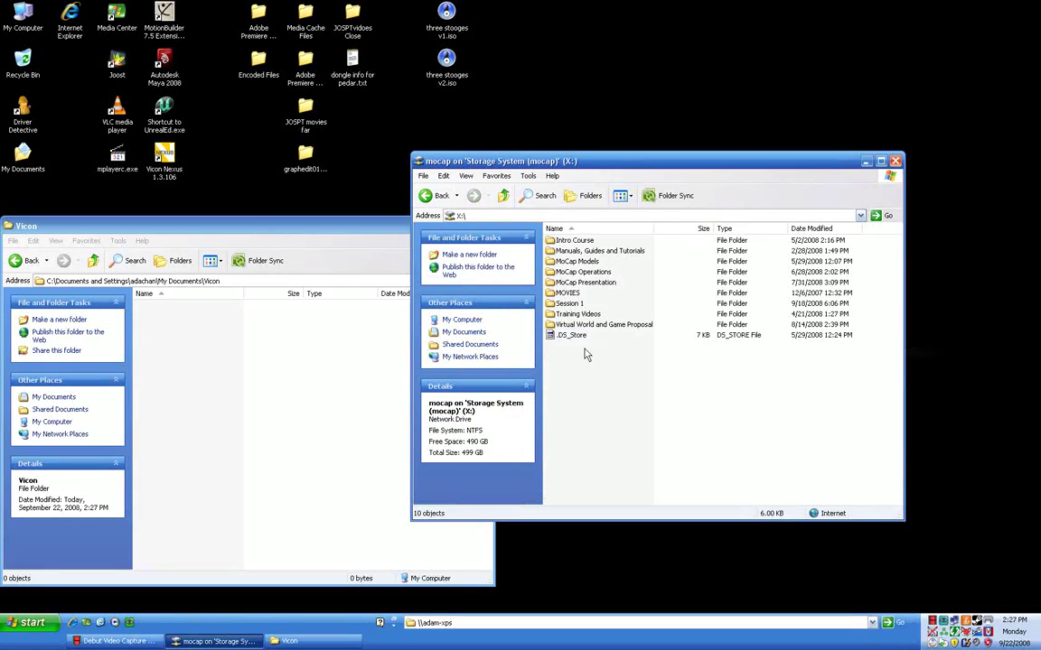
pyautogui.click(570, 304)
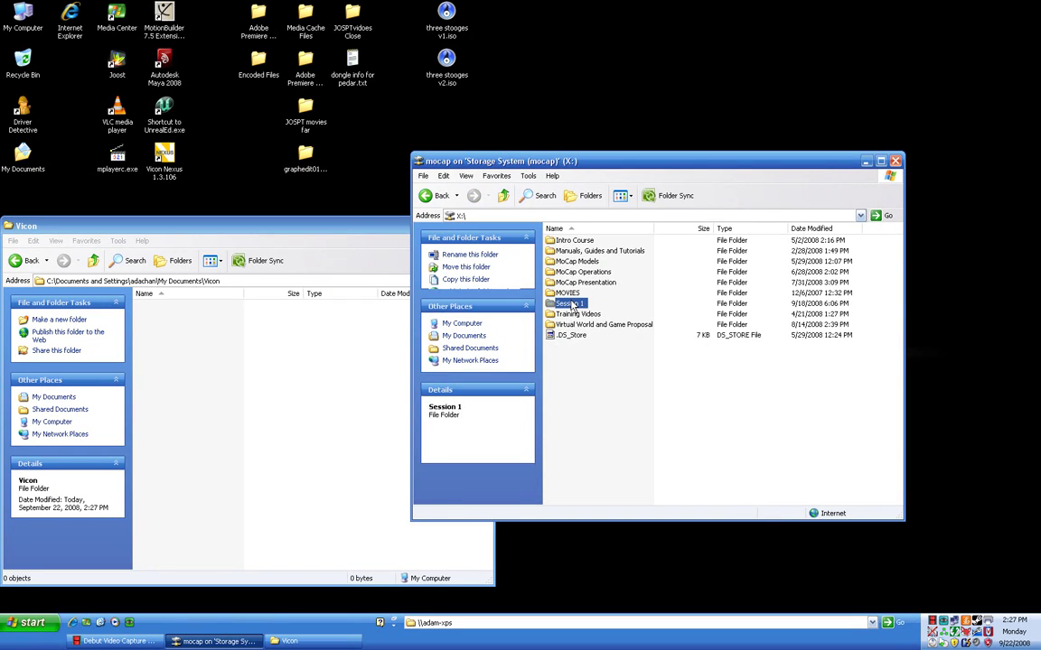
pyautogui.click(298, 353)
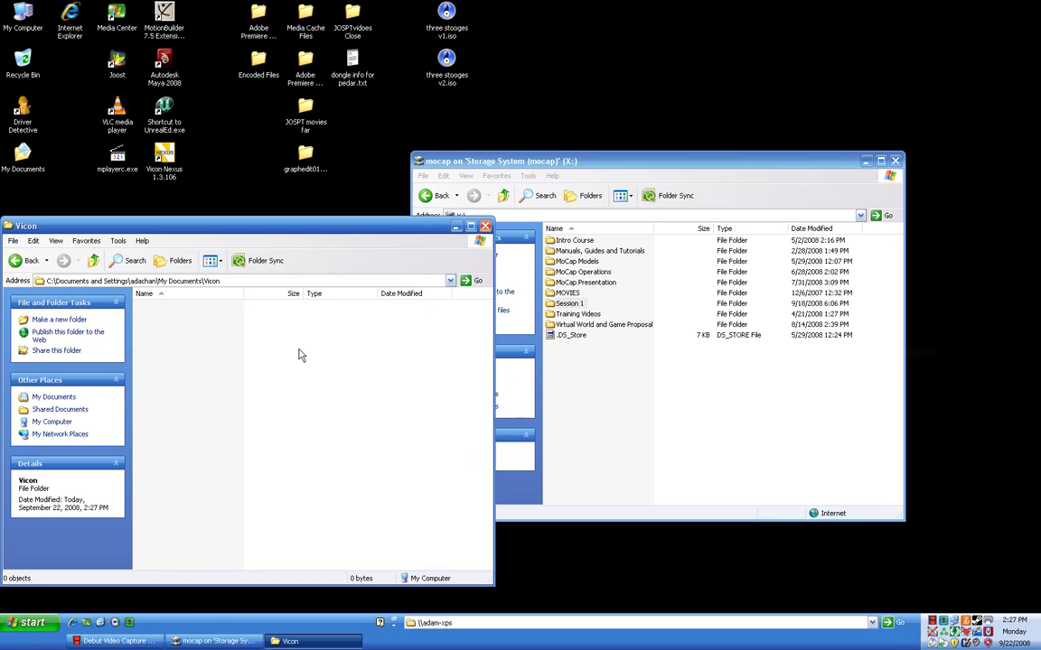
pyautogui.hotkey('ctrl', 'v')
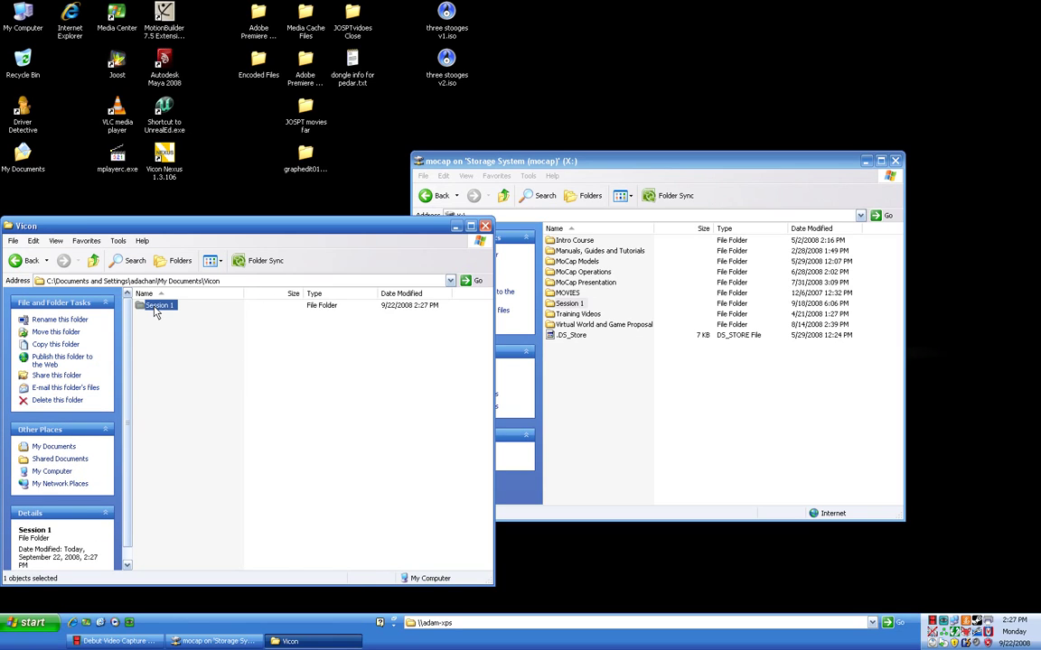
# Step: Check the files in the copied Session 1 folder, and return to the Vicon folder, repositioning its window
pyautogui.doubleClick(159, 305)
pyautogui.scroll(7, 233, 377)
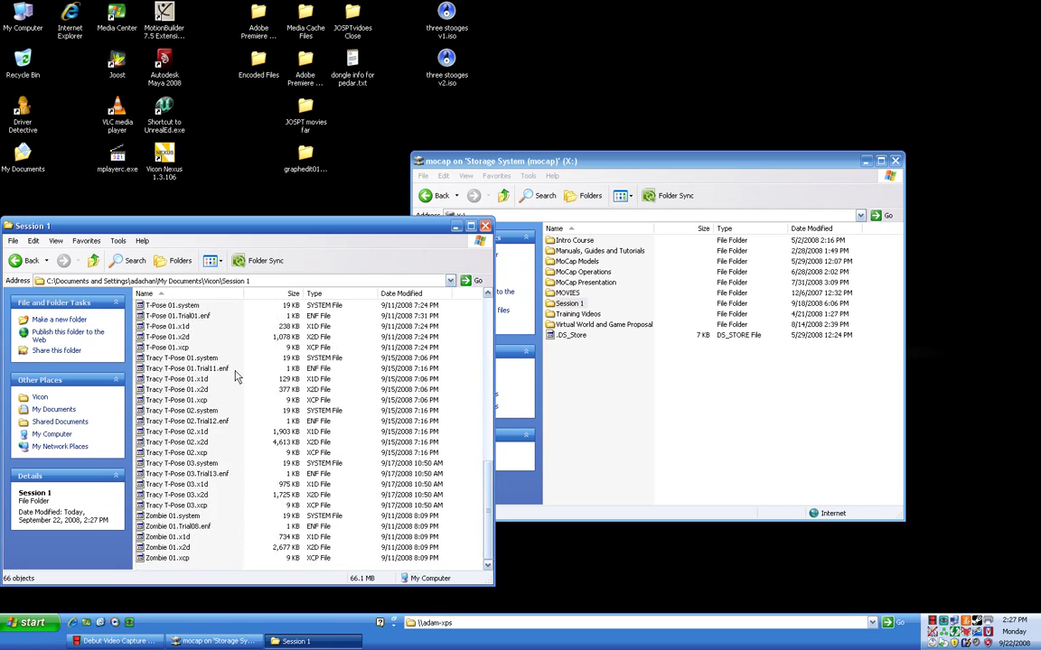
pyautogui.click(93, 261)
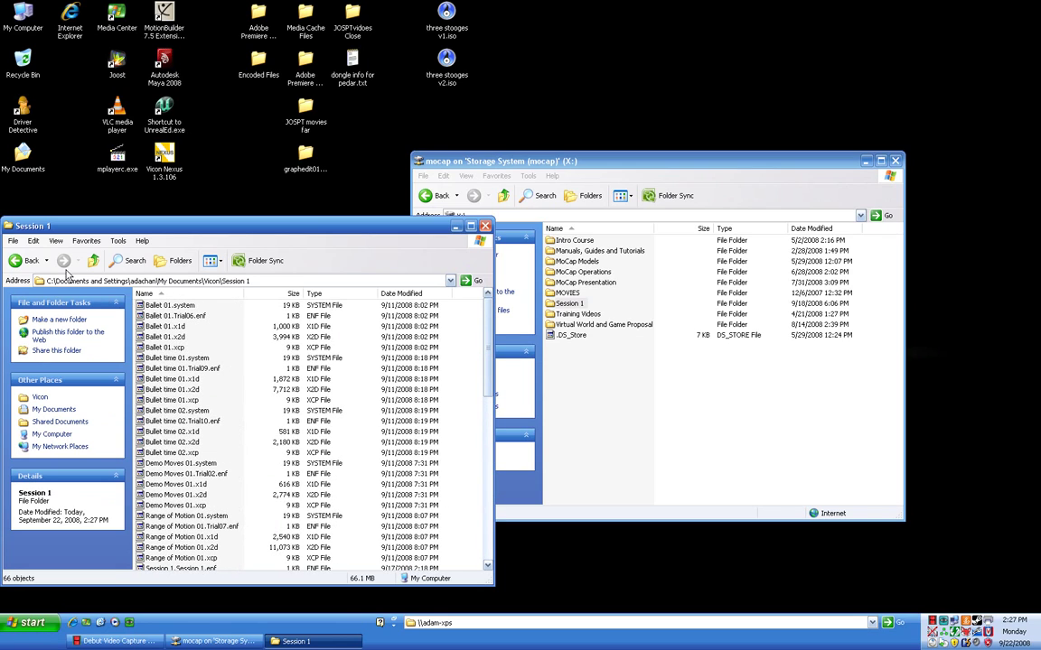
pyautogui.moveTo(101, 227); pyautogui.dragTo(246, 217)
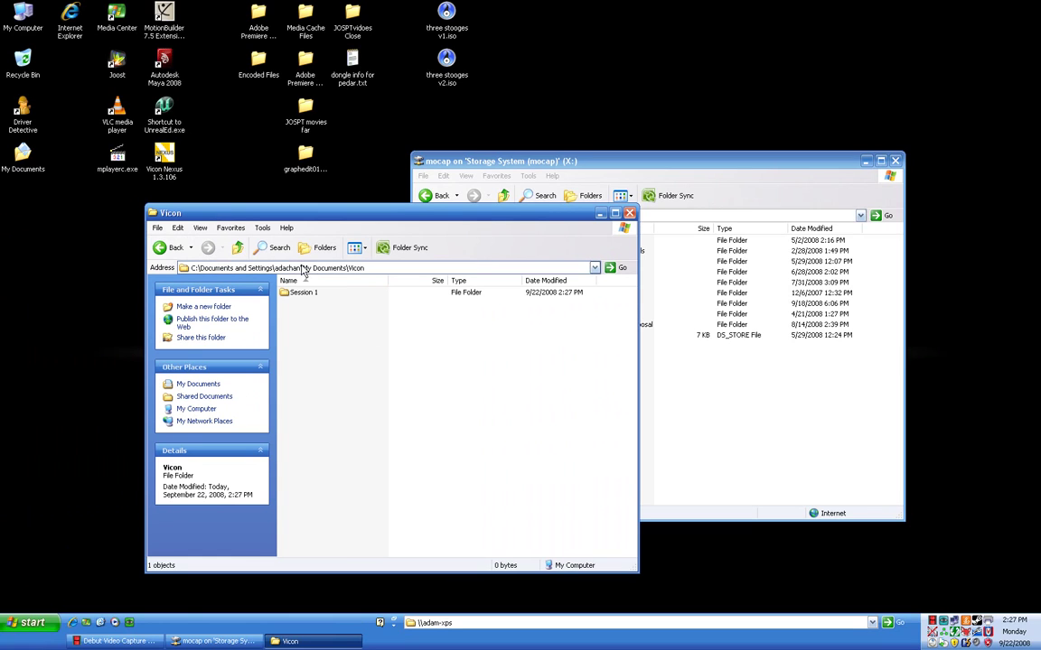
# Step: Launch Vicon Nexus and start a new database with the Vicon folder in My Documents as its location
pyautogui.click(163, 159)
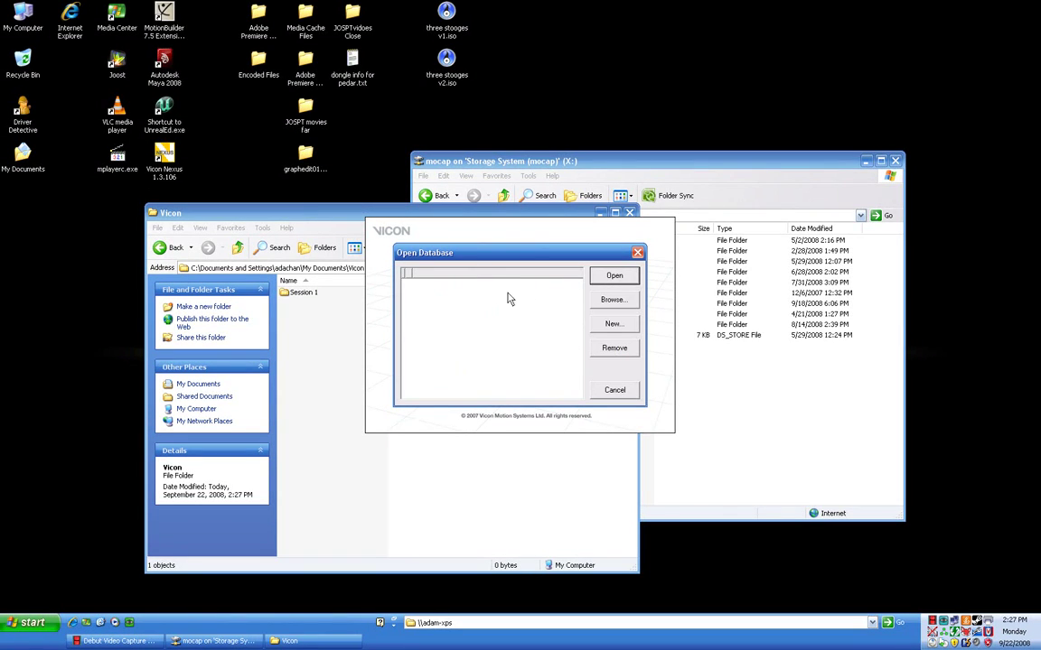
pyautogui.click(611, 326)
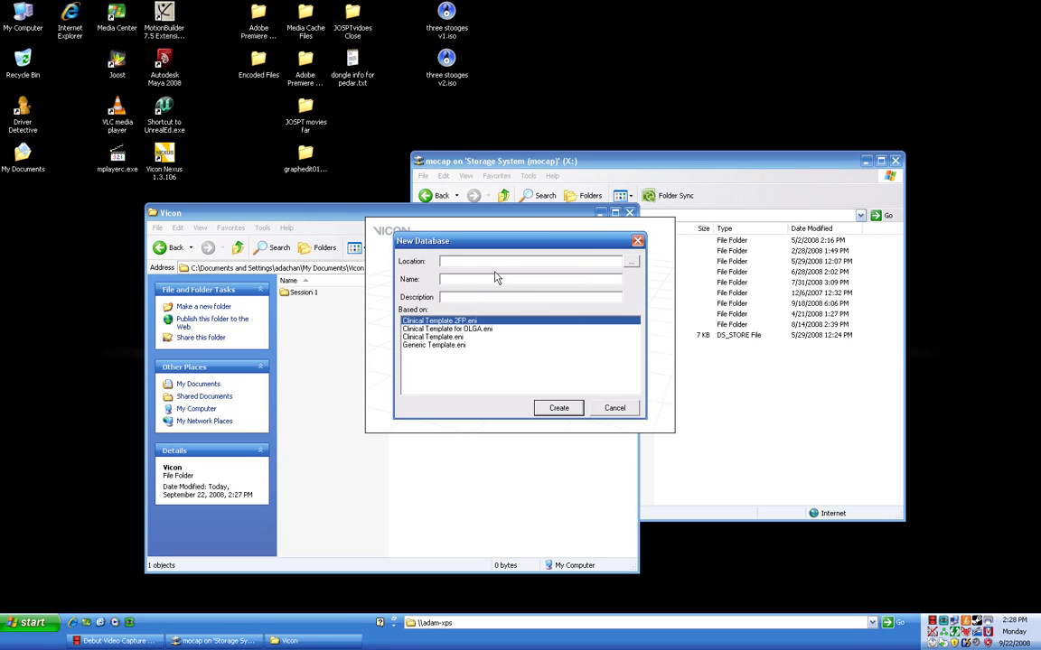
pyautogui.click(630, 261)
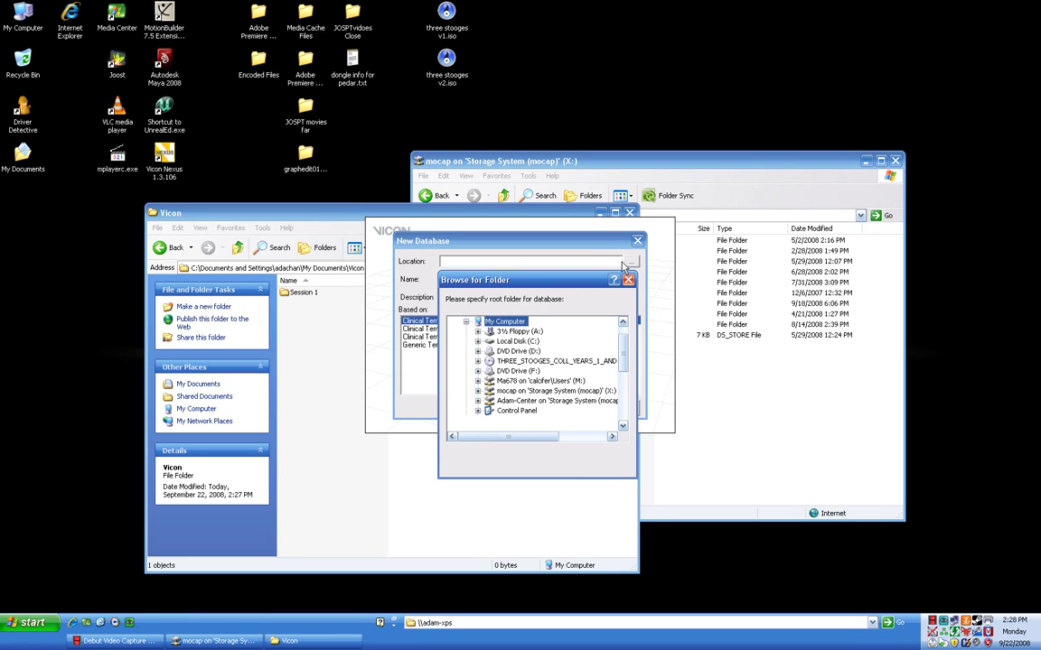
pyautogui.scroll(1, 527, 344)
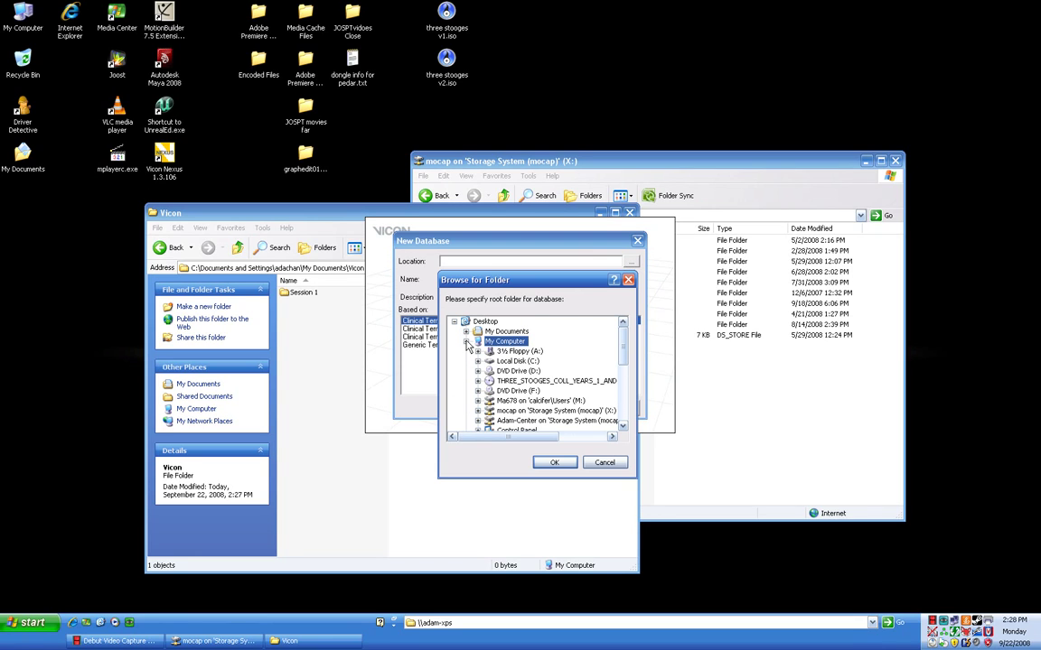
pyautogui.click(466, 341)
pyautogui.click(465, 331)
pyautogui.scroll(-2, 514, 371)
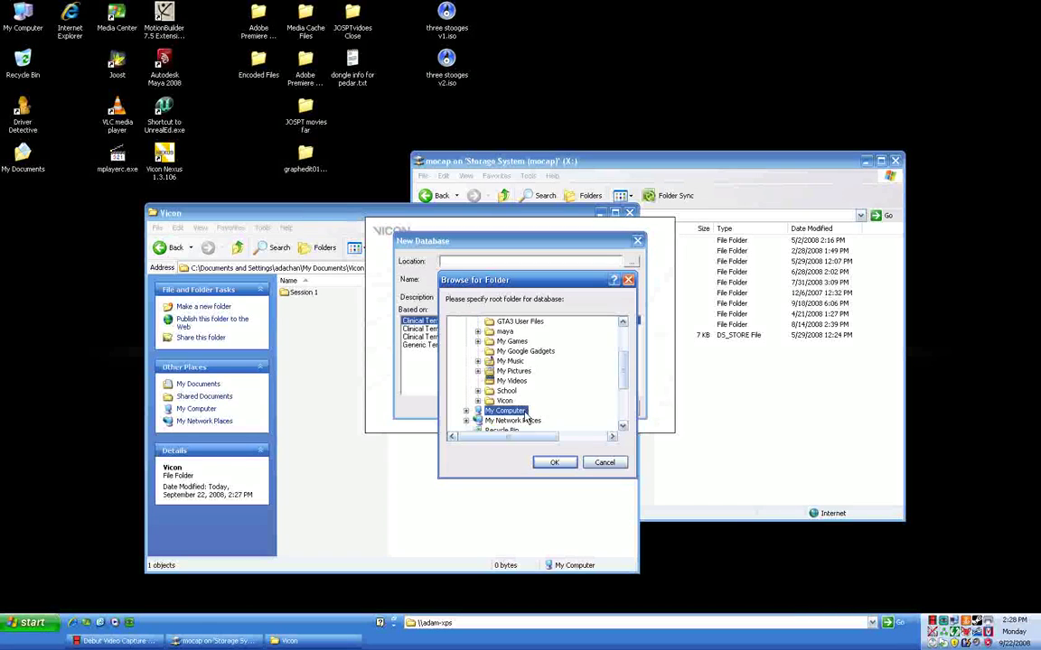
pyautogui.click(505, 403)
pyautogui.click(553, 464)
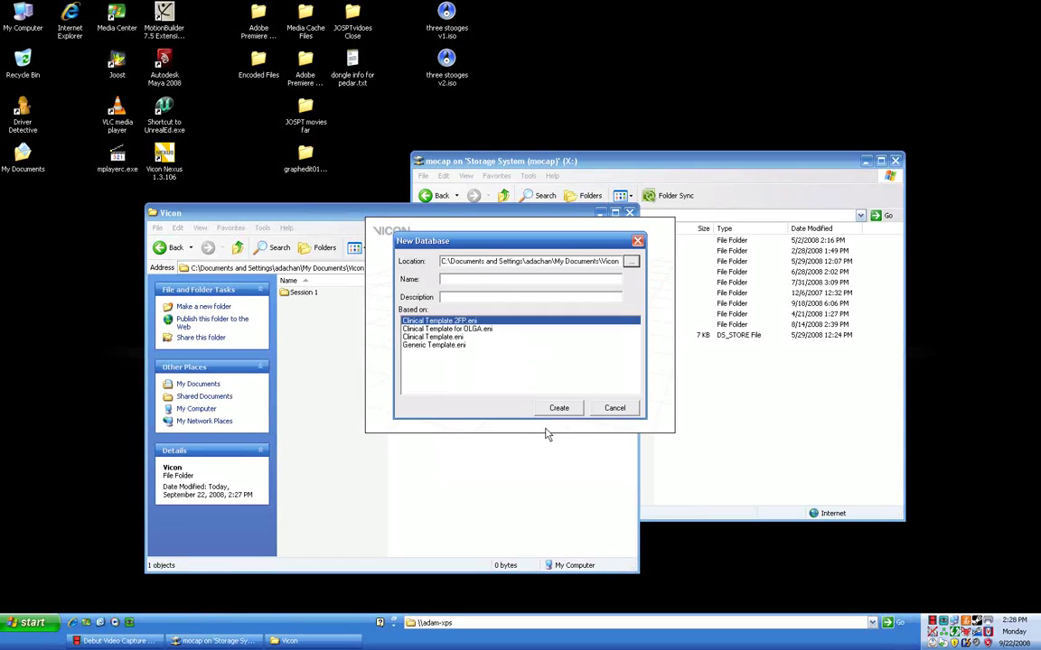
# Step: Name the database Intro to MoCap 2008 and create it based on Clinical Template.eni
pyautogui.click(456, 282)
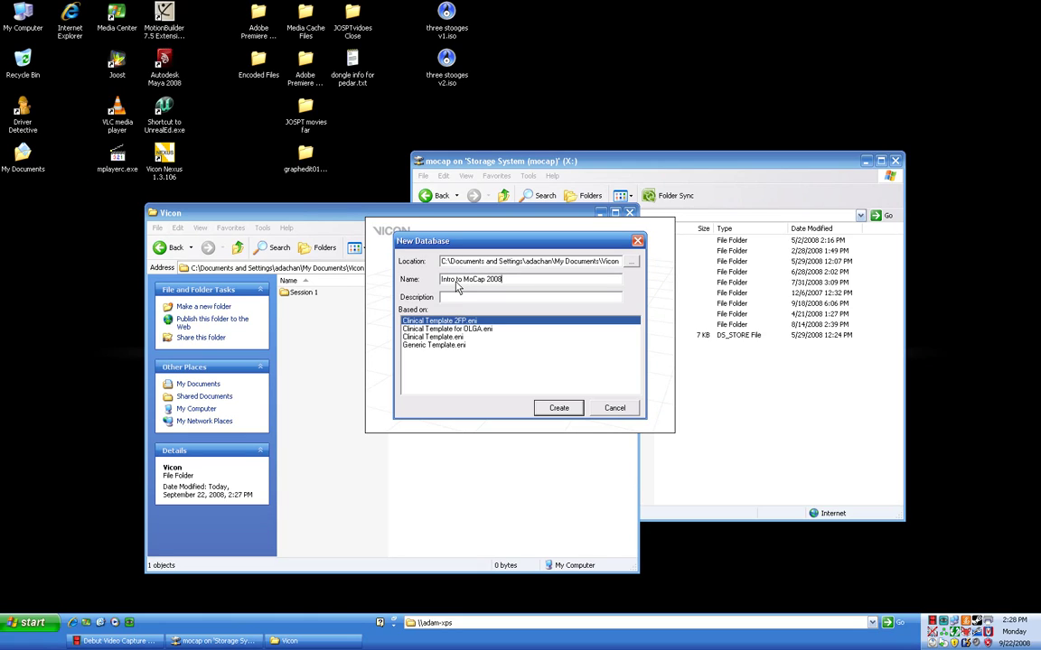
pyautogui.click(430, 337)
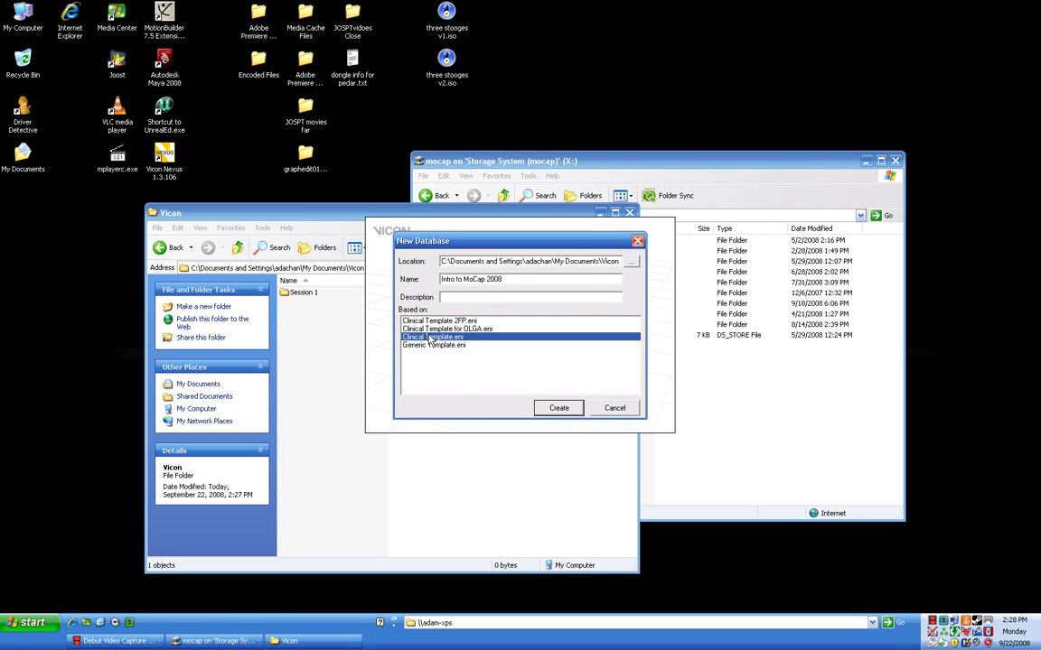
pyautogui.click(558, 409)
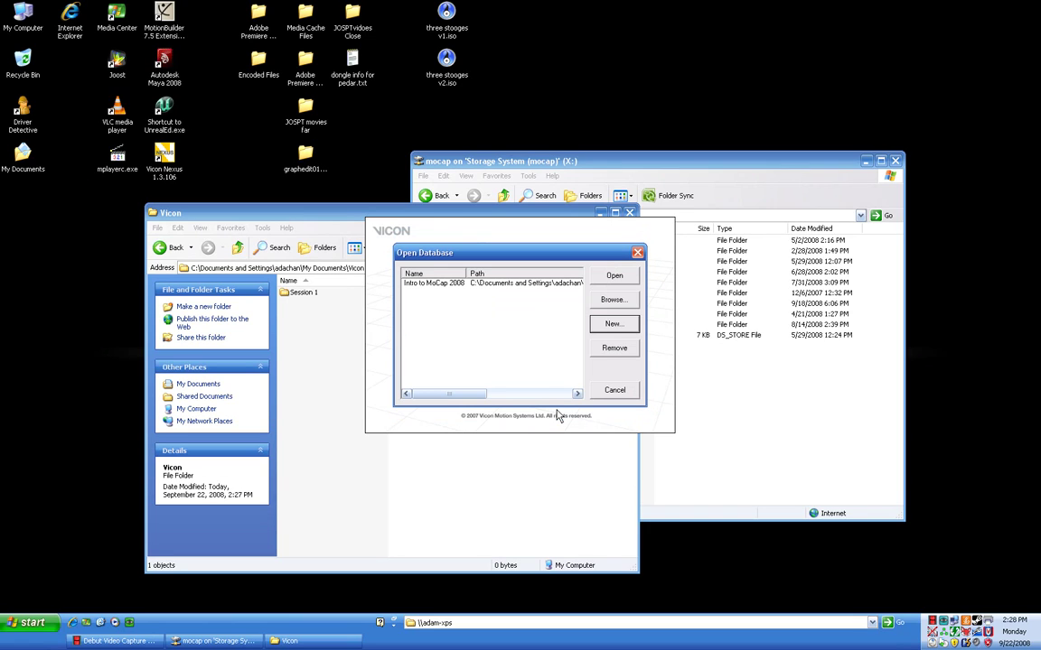
# Step: Move the Session 1 folder into the new Intro to MoCap 2008 database folder inside the Vicon folder
pyautogui.click(438, 285)
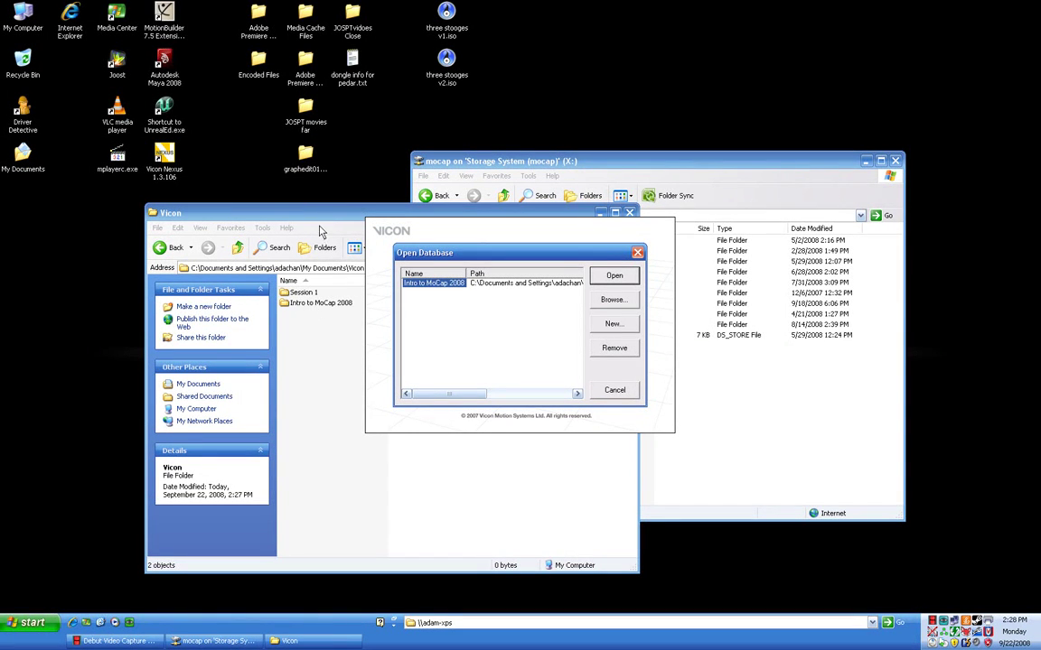
pyautogui.moveTo(292, 206); pyautogui.dragTo(228, 204)
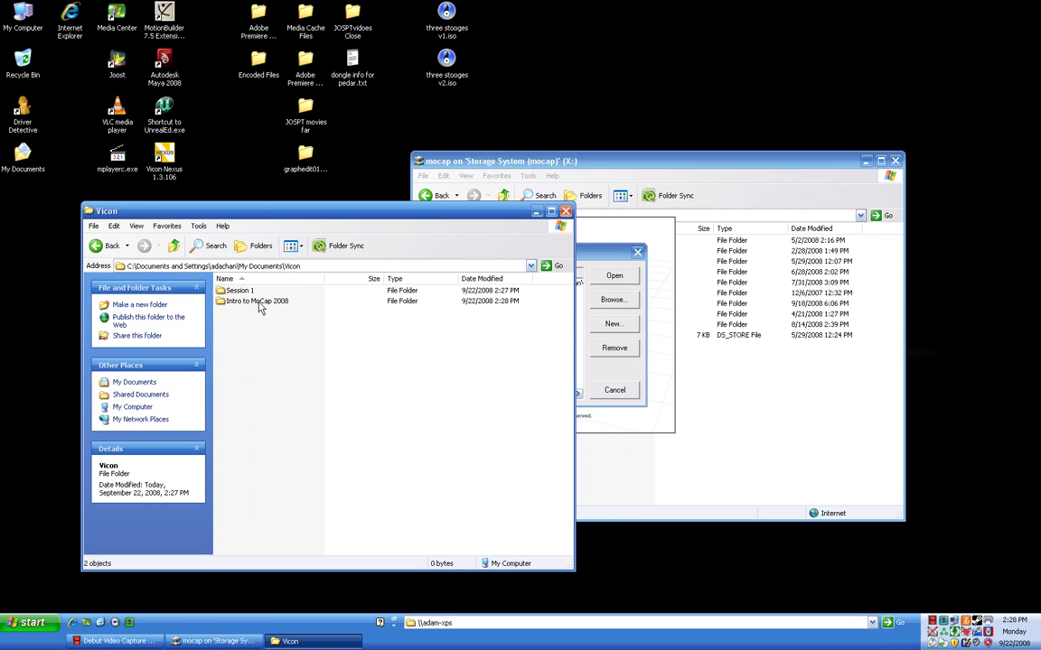
pyautogui.moveTo(233, 291); pyautogui.dragTo(238, 302)
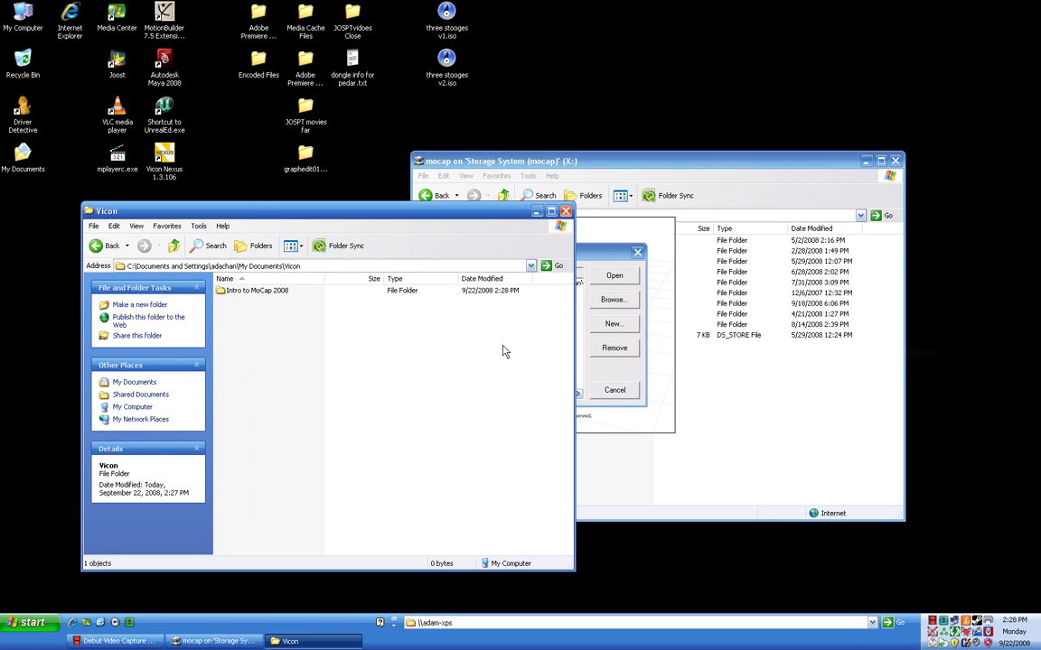
# Step: Open the Intro to MoCap 2008 database and expand Session 1 to list its trials in Data Management
pyautogui.click(588, 251)
pyautogui.click(613, 277)
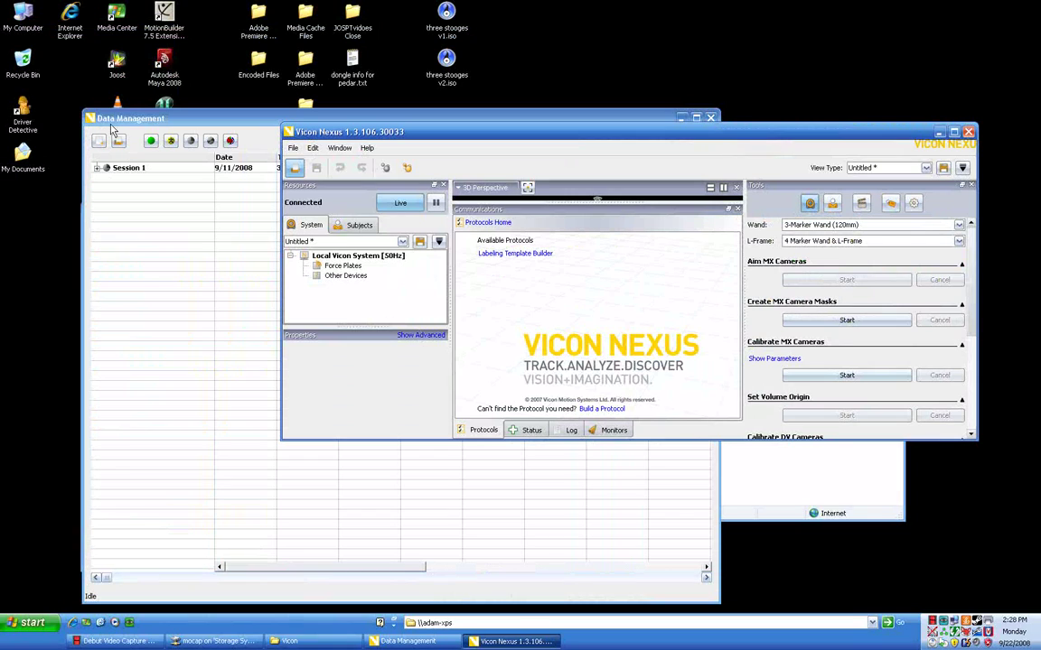
pyautogui.click(97, 168)
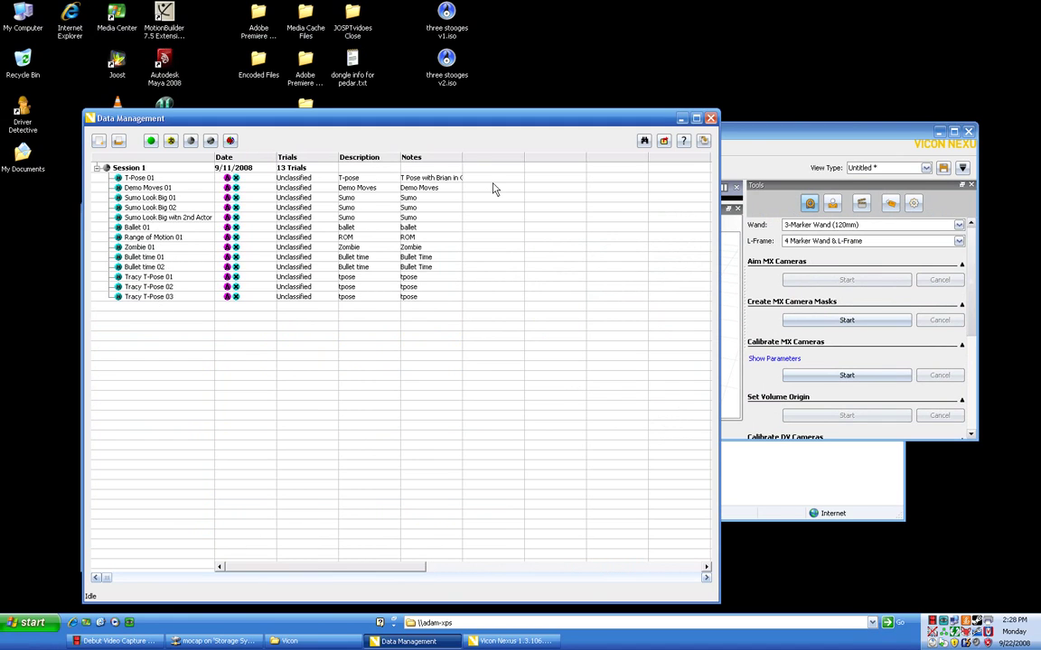
pyautogui.moveTo(452, 123); pyautogui.dragTo(392, 45)
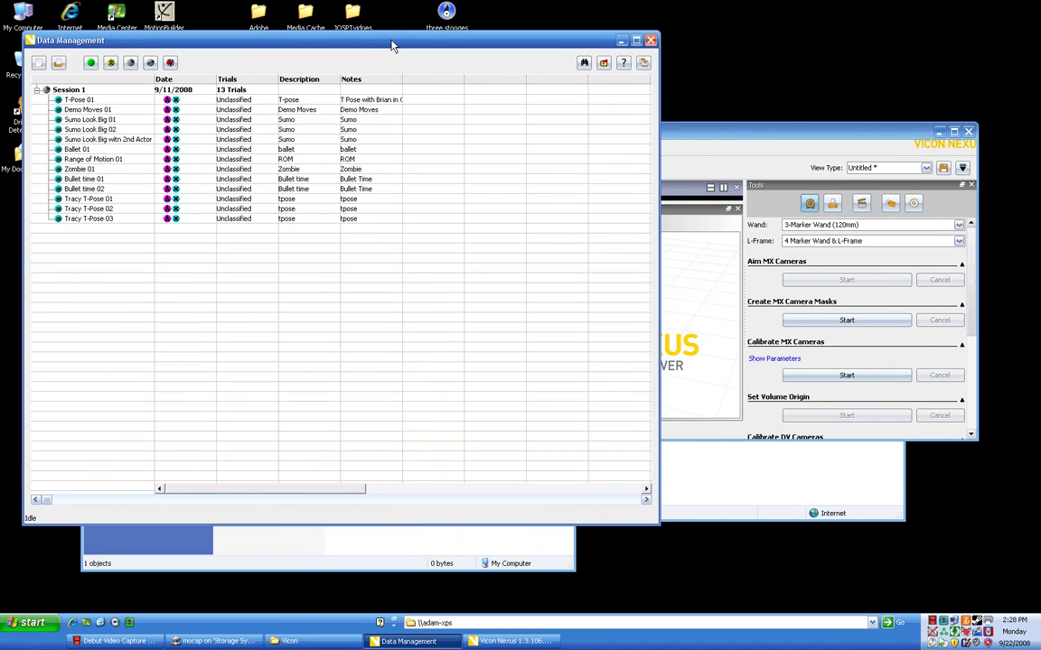
# Step: Maximize the main Vicon Nexus window and close its Communications pane to enlarge the 3D Perspective view
pyautogui.click(673, 152)
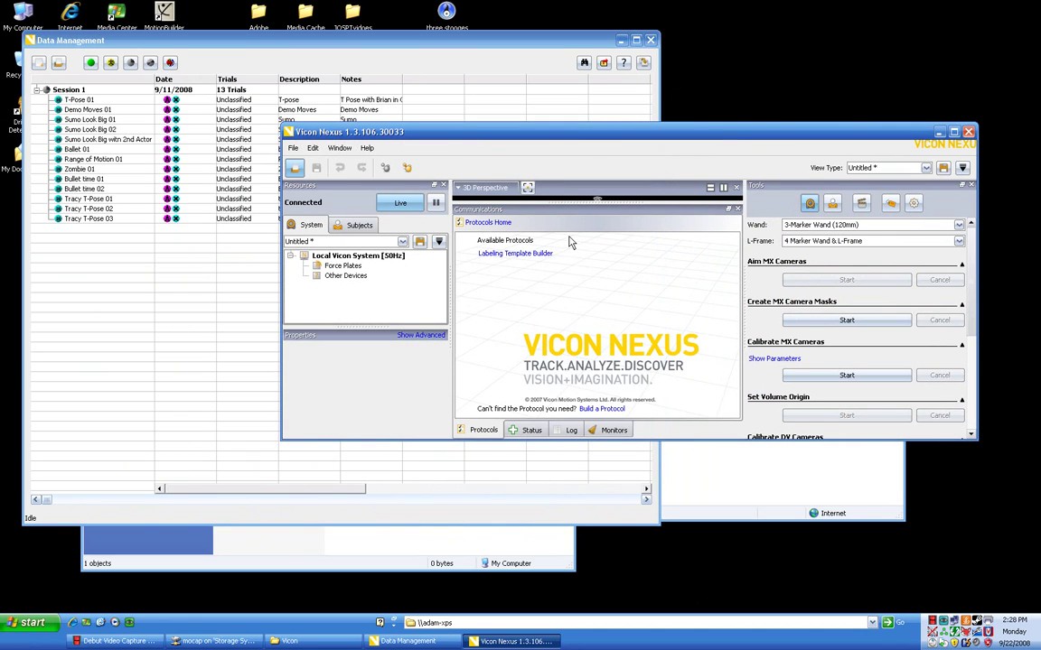
pyautogui.doubleClick(531, 132)
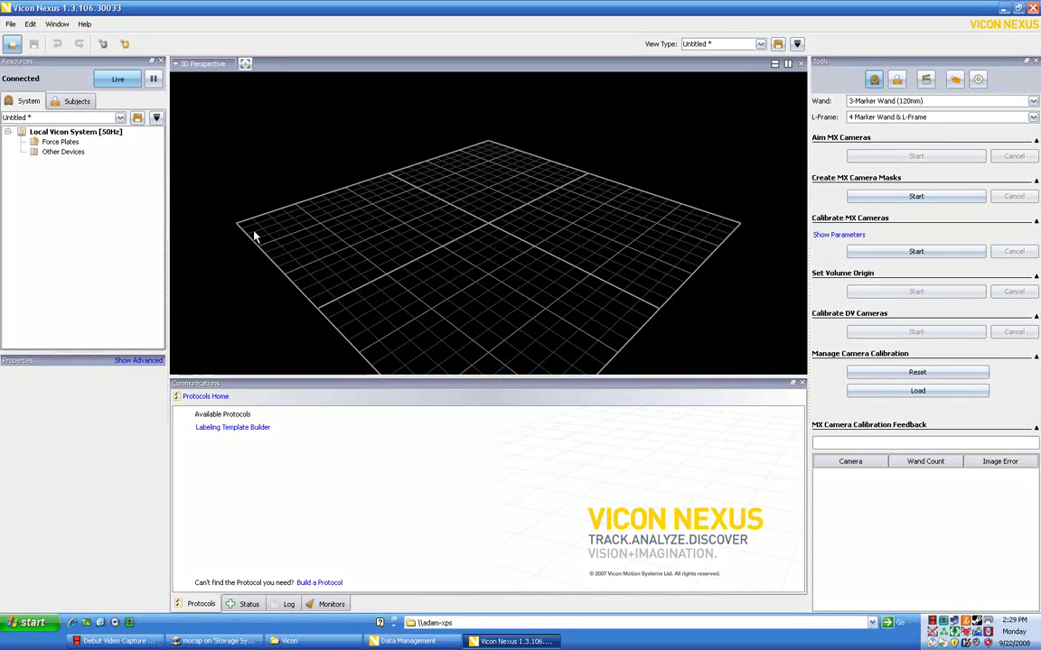
pyautogui.click(802, 383)
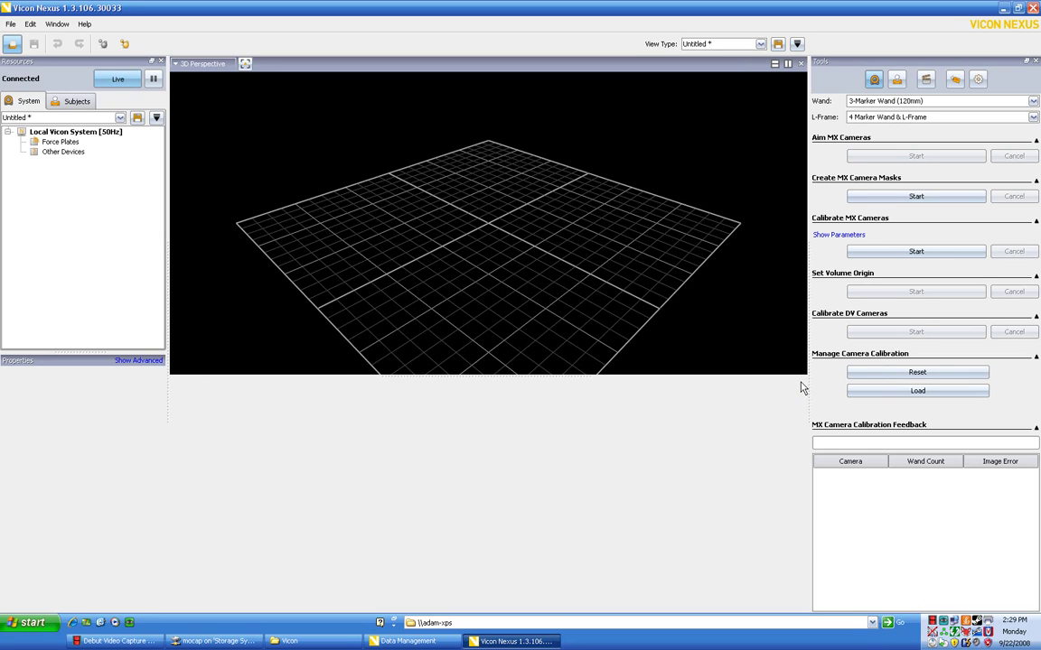
# Step: Orbit, pan and zoom around the empty floor grid in the 3D Perspective view
pyautogui.moveTo(433, 342)
pyautogui.mouseDown()
pyautogui.moveTo(504, 318)
pyautogui.moveTo(395, 361)
pyautogui.moveTo(394, 296)
pyautogui.moveTo(449, 298)
pyautogui.moveTo(430, 289)
pyautogui.moveTo(430, 321)
pyautogui.moveTo(440, 320)
pyautogui.mouseUp()
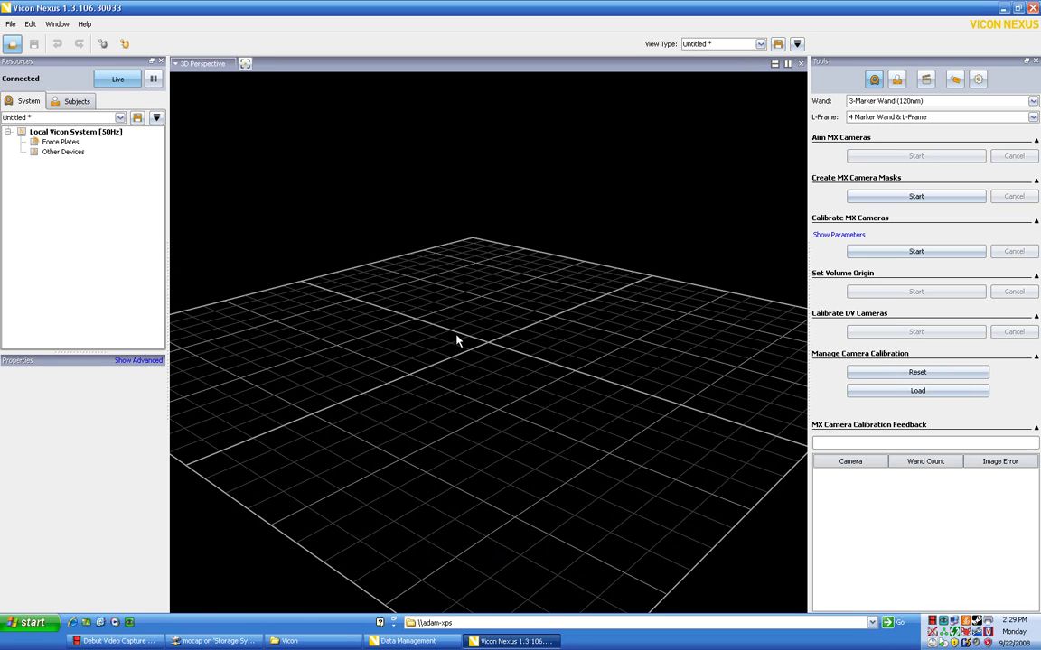
pyautogui.moveTo(458, 341); pyautogui.dragTo(502, 333)
pyautogui.moveTo(503, 333); pyautogui.dragTo(451, 323)
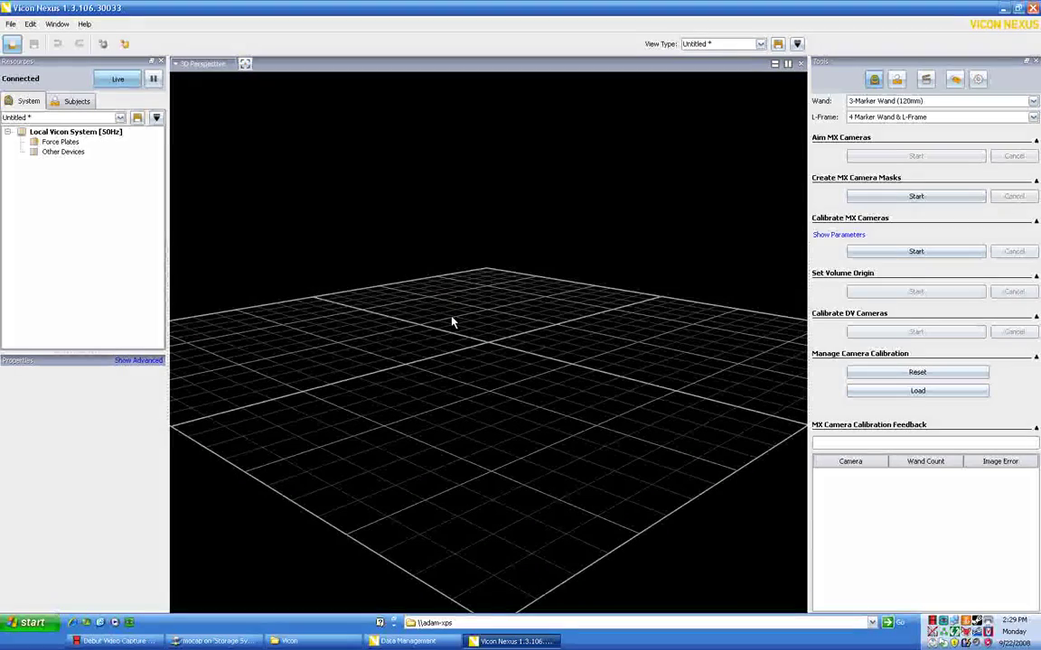
pyautogui.moveTo(452, 322)
pyautogui.mouseDown()
pyautogui.moveTo(444, 387)
pyautogui.moveTo(443, 297)
pyautogui.moveTo(366, 300)
pyautogui.moveTo(455, 304)
pyautogui.moveTo(506, 286)
pyautogui.moveTo(485, 349)
pyautogui.moveTo(344, 323)
pyautogui.moveTo(585, 322)
pyautogui.moveTo(440, 325)
pyautogui.mouseUp()
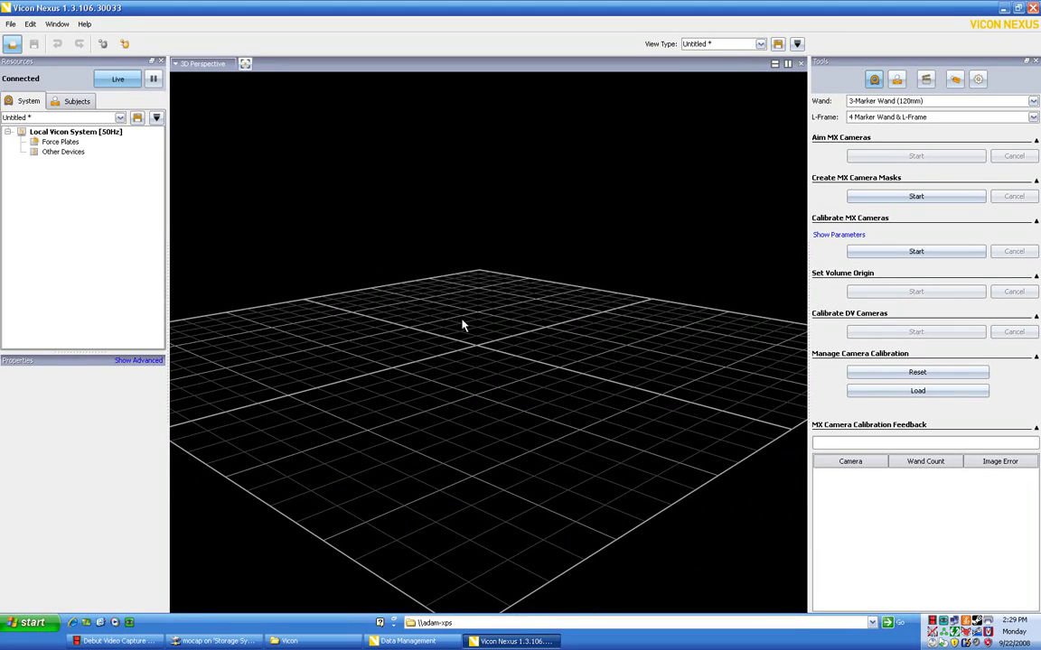
pyautogui.moveTo(462, 324); pyautogui.dragTo(472, 295)
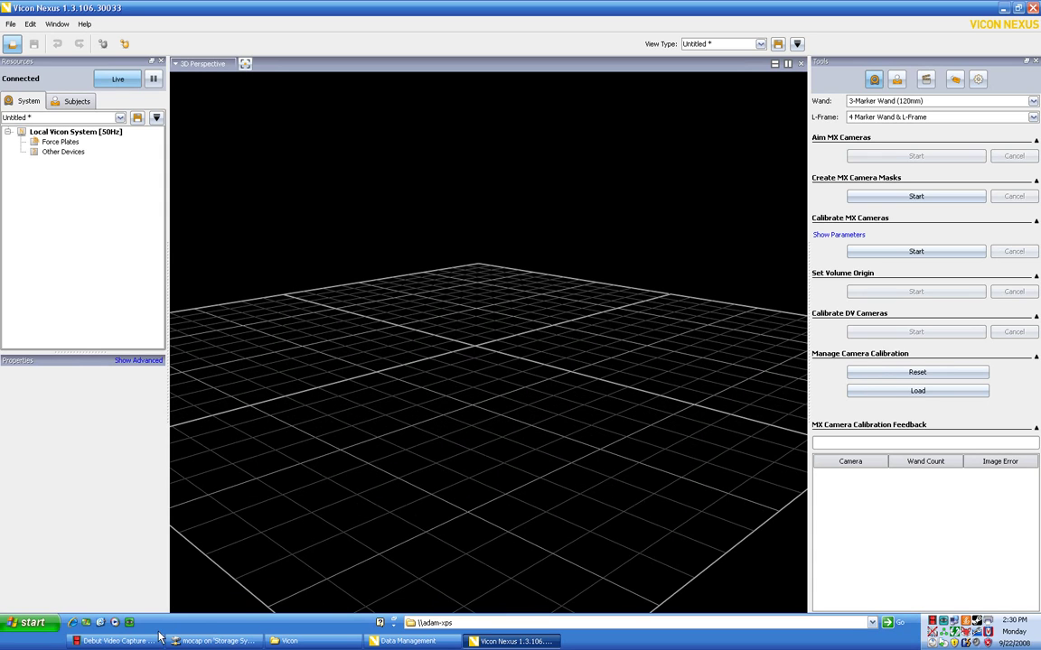
pyautogui.click(115, 640)
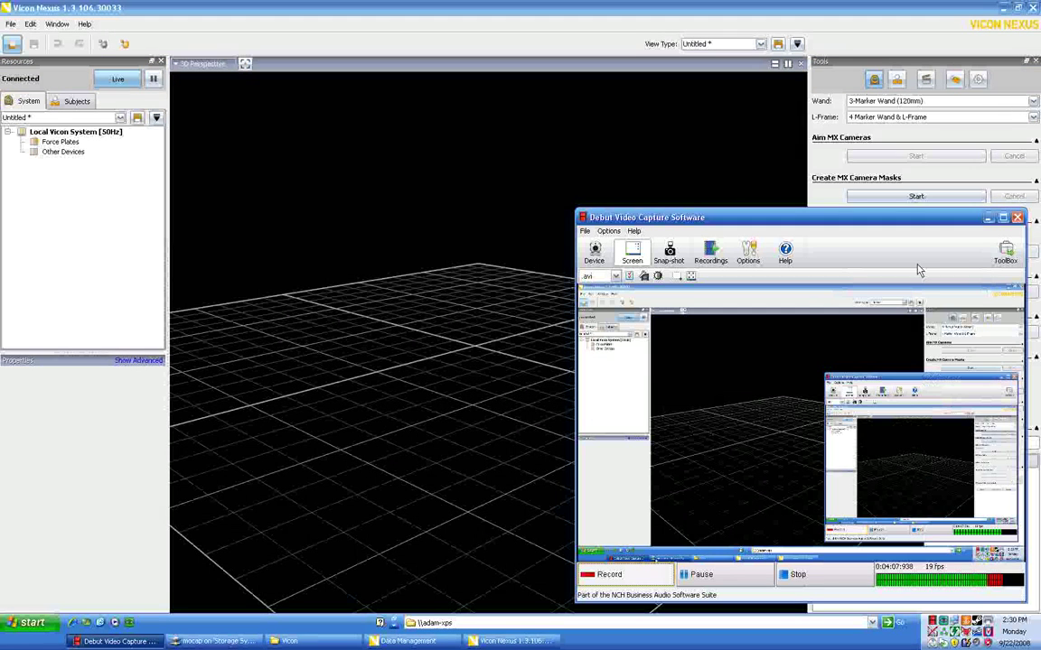
pyautogui.click(889, 195)
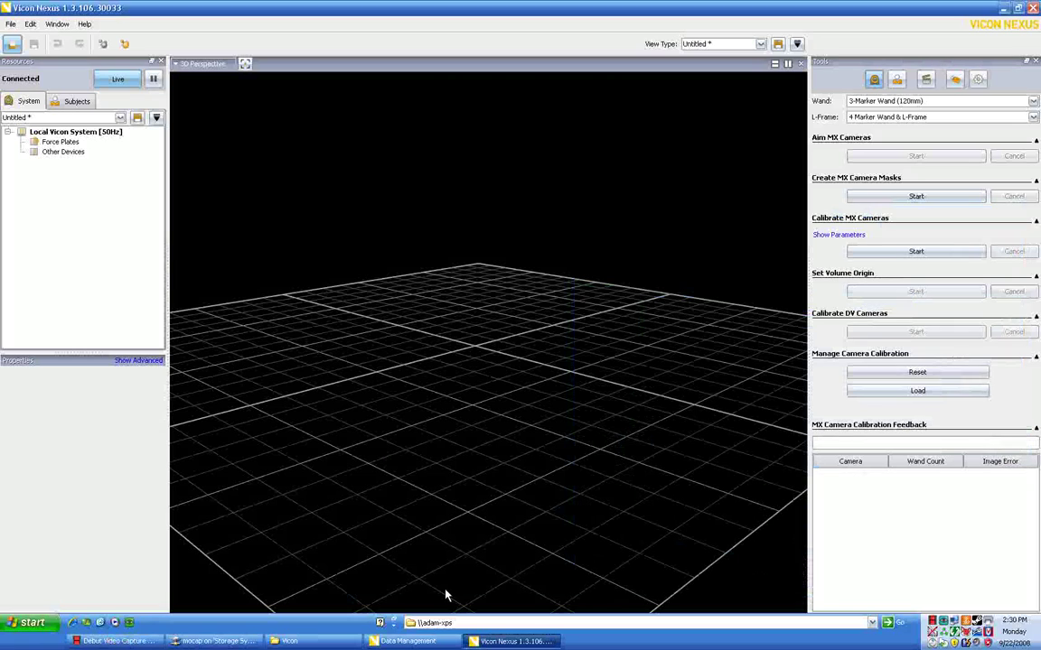
# Step: Load the T-Pose 01 trial of Session 1 from Data Management
pyautogui.click(408, 641)
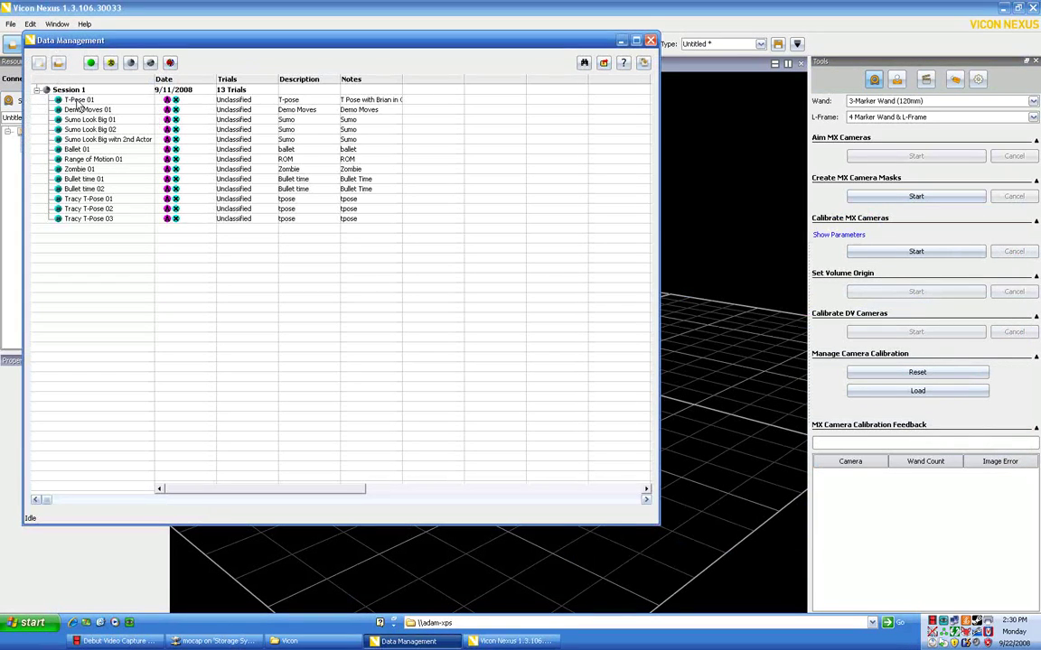
pyautogui.click(37, 90)
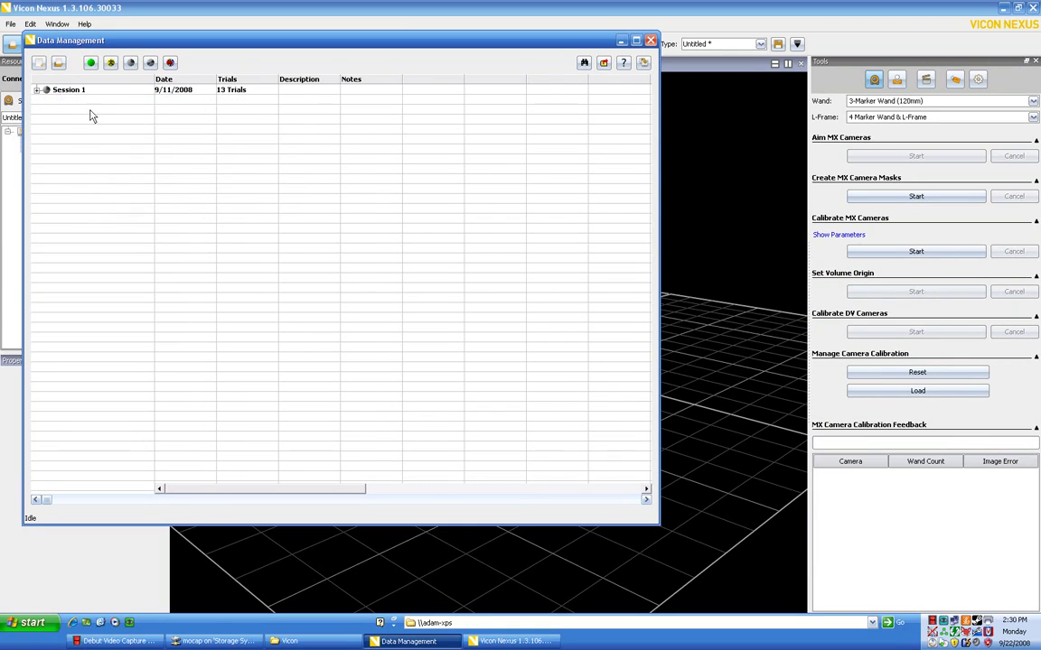
pyautogui.click(76, 94)
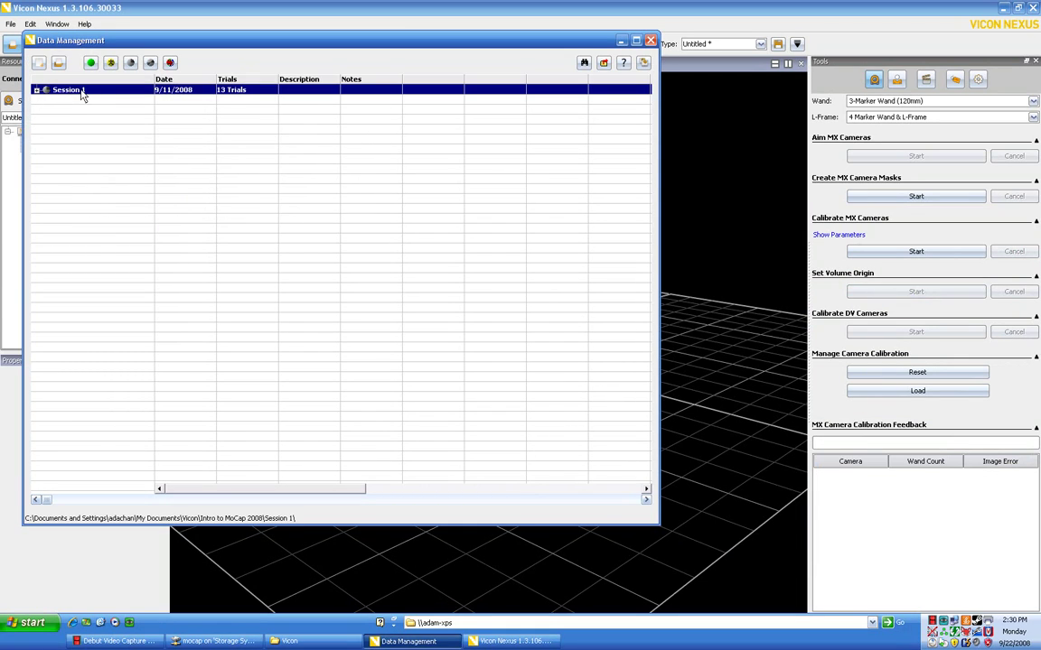
pyautogui.click(37, 90)
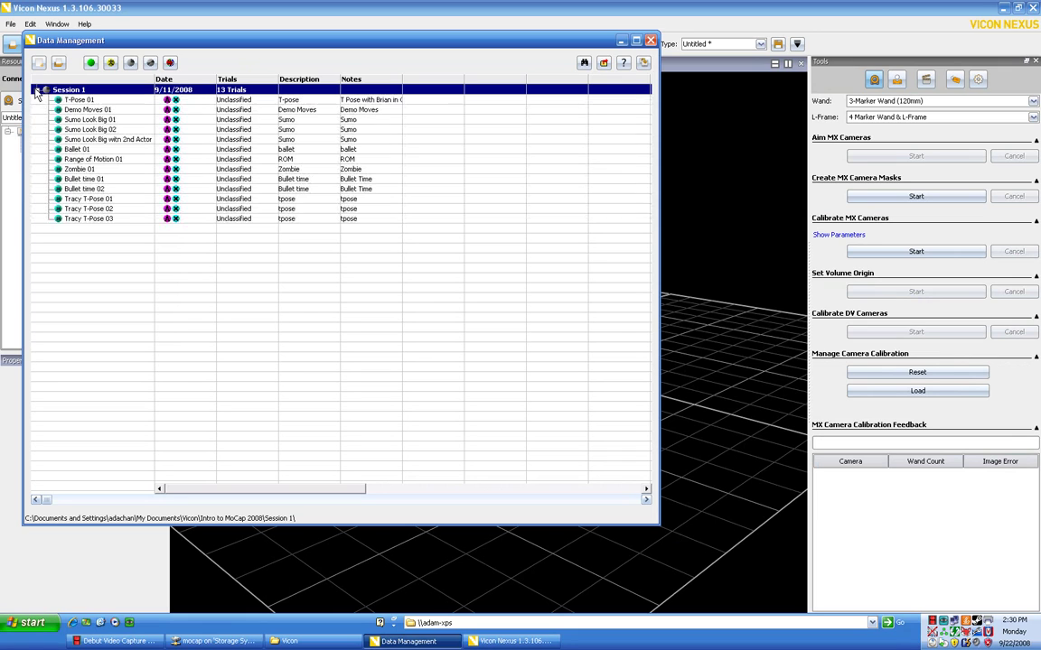
pyautogui.click(78, 100)
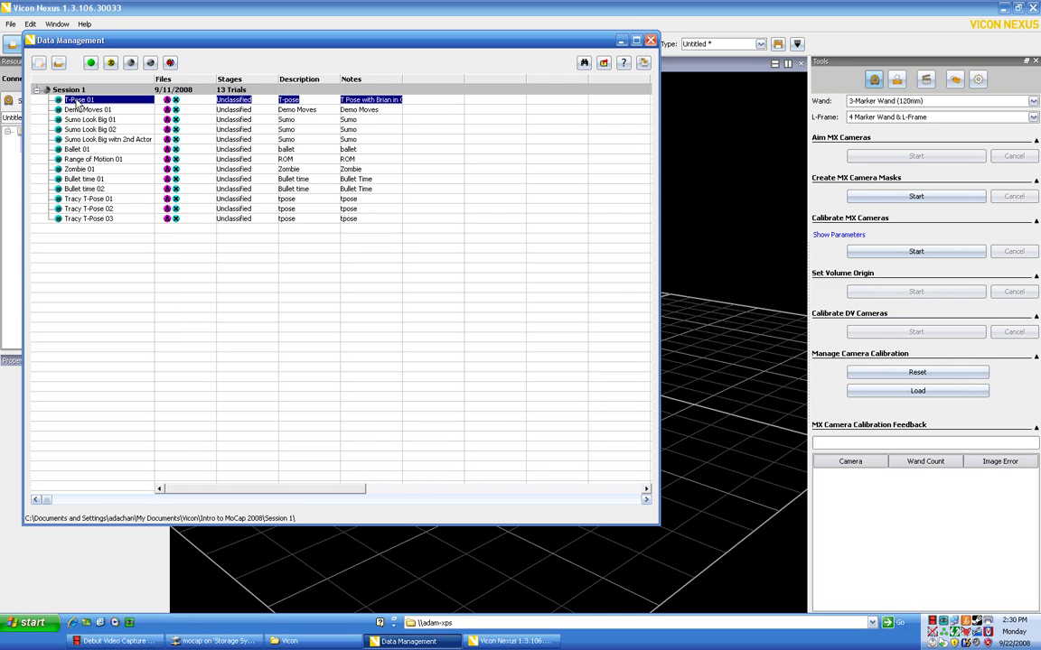
pyautogui.doubleClick(77, 102)
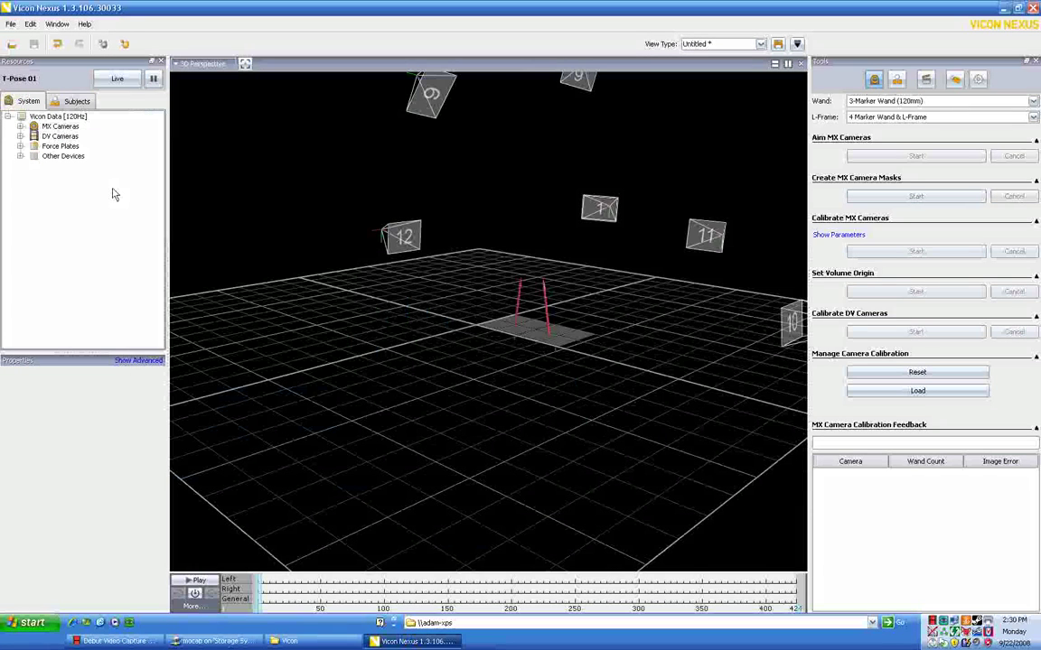
# Step: Reconstruct the markers of the T-Pose 01 trial and inspect them in the 3D Perspective view
pyautogui.moveTo(424, 179); pyautogui.dragTo(457, 305)
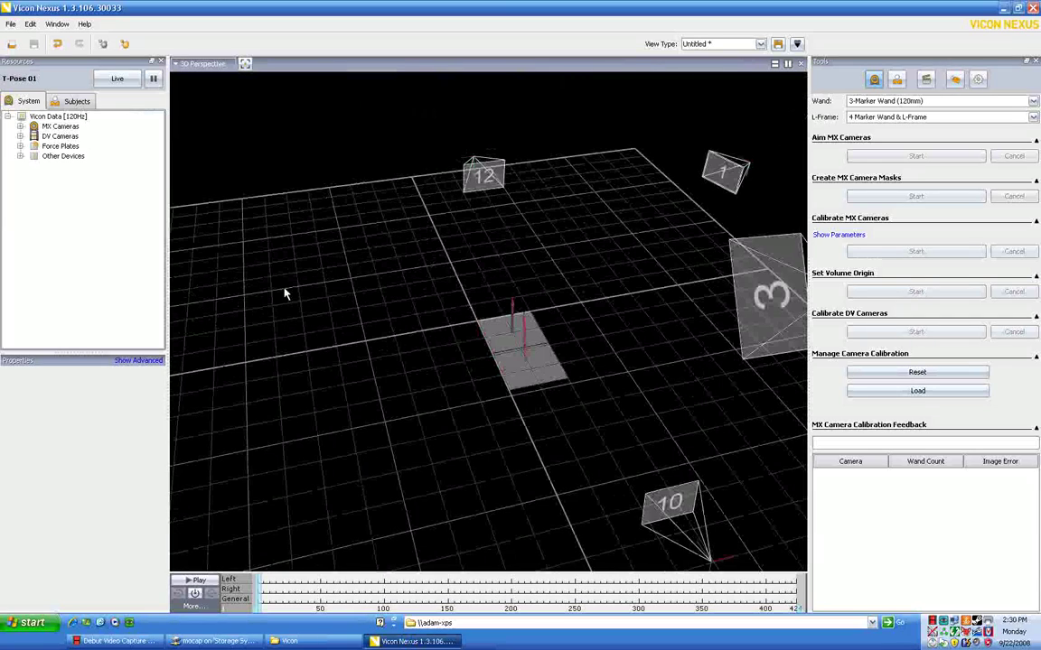
pyautogui.moveTo(283, 294); pyautogui.dragTo(183, 174)
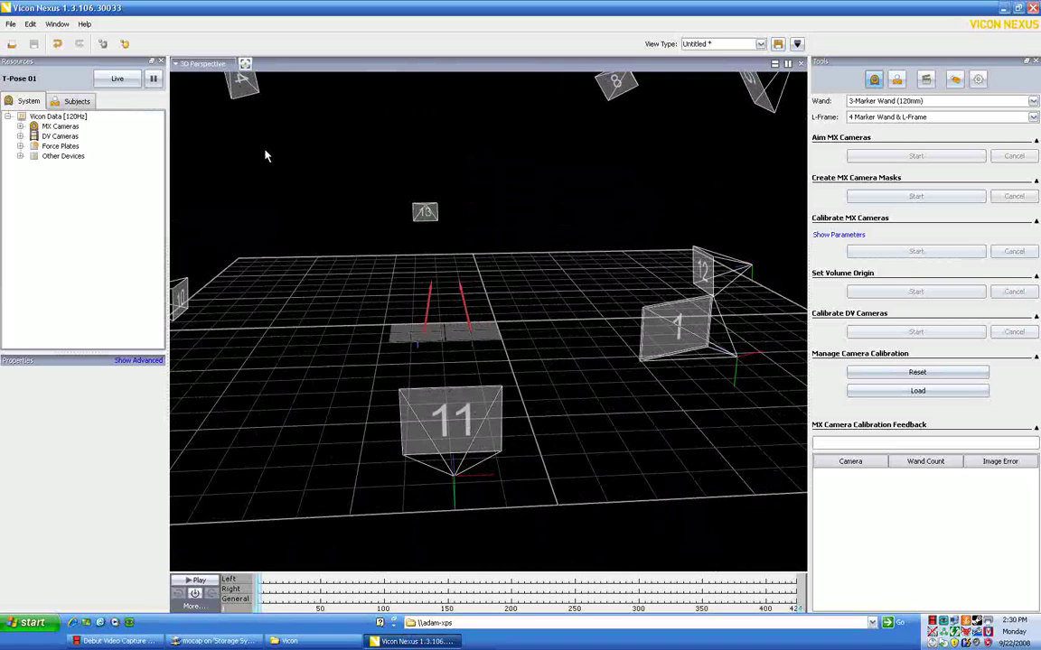
pyautogui.click(103, 47)
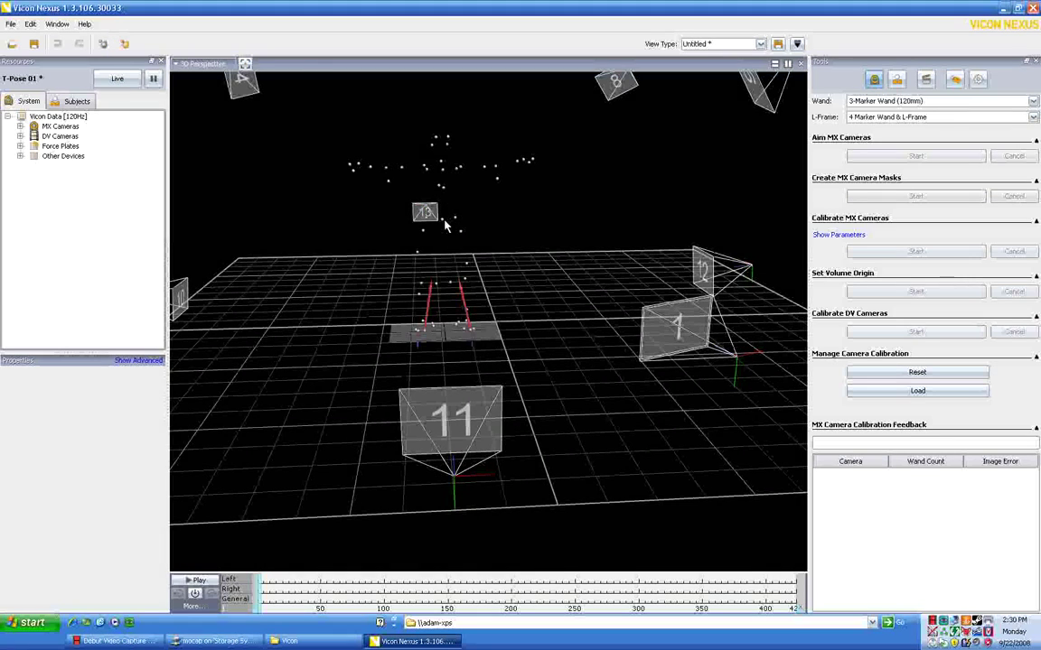
pyautogui.moveTo(445, 226); pyautogui.dragTo(366, 261)
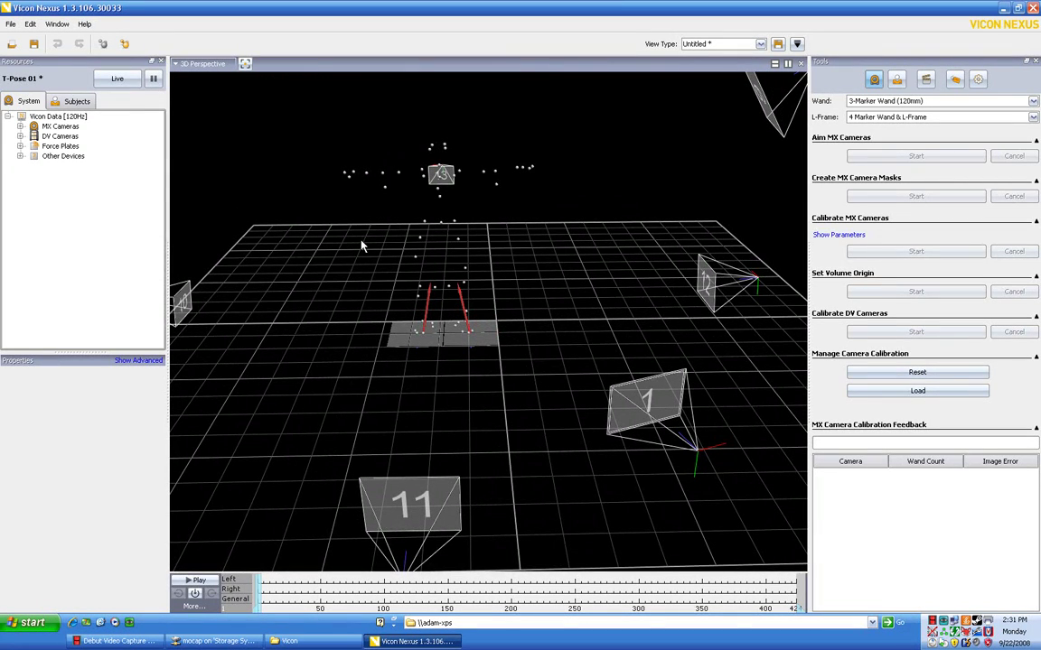
pyautogui.moveTo(360, 246); pyautogui.dragTo(405, 310)
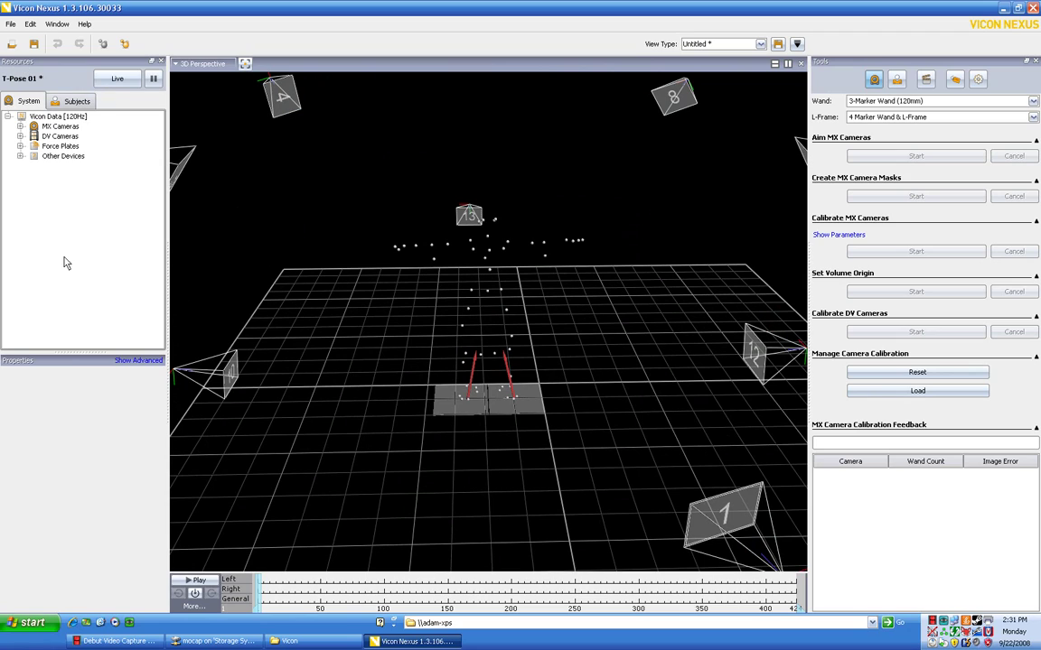
# Step: Create a blank subject named with the performer's first name and expand its Markers, Segments, Joints and Model Outputs entries
pyautogui.click(74, 105)
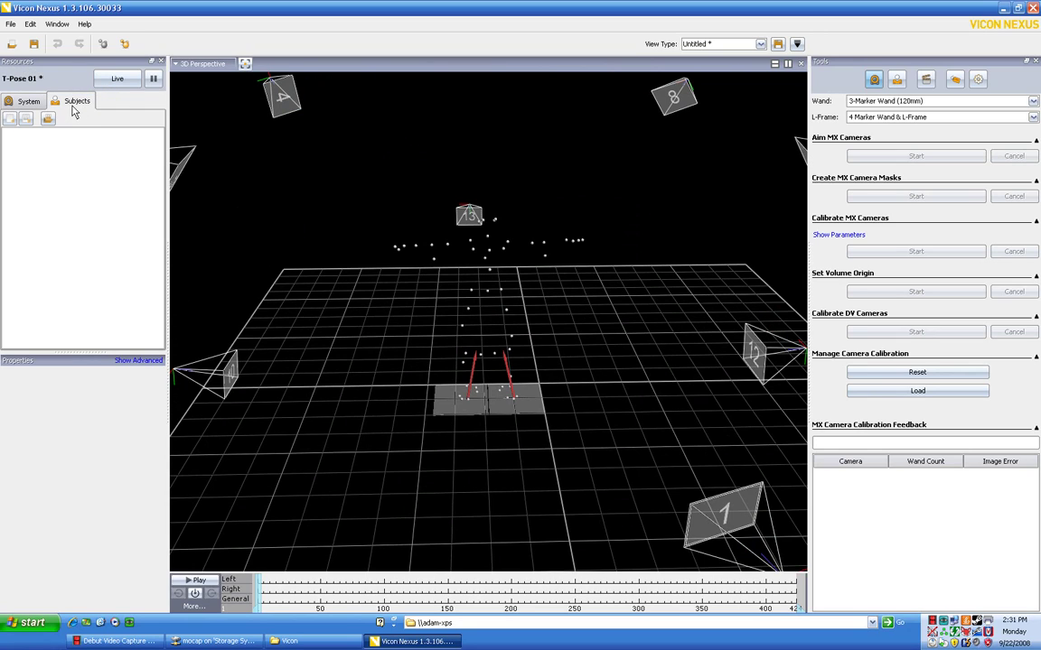
pyautogui.click(10, 120)
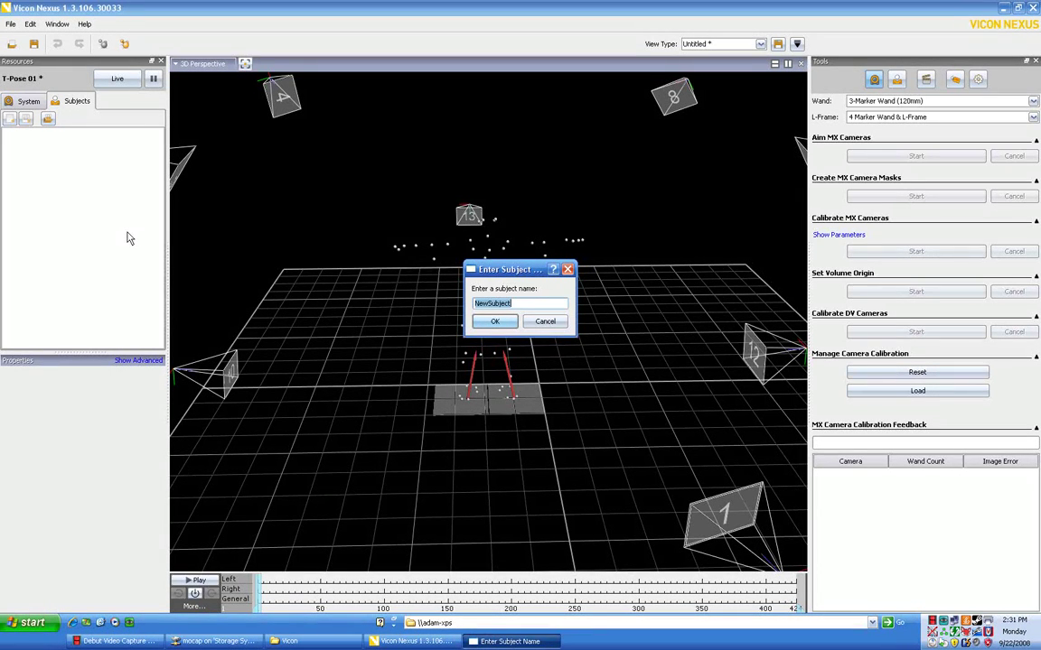
pyautogui.write('Brian')
pyautogui.press('Return')
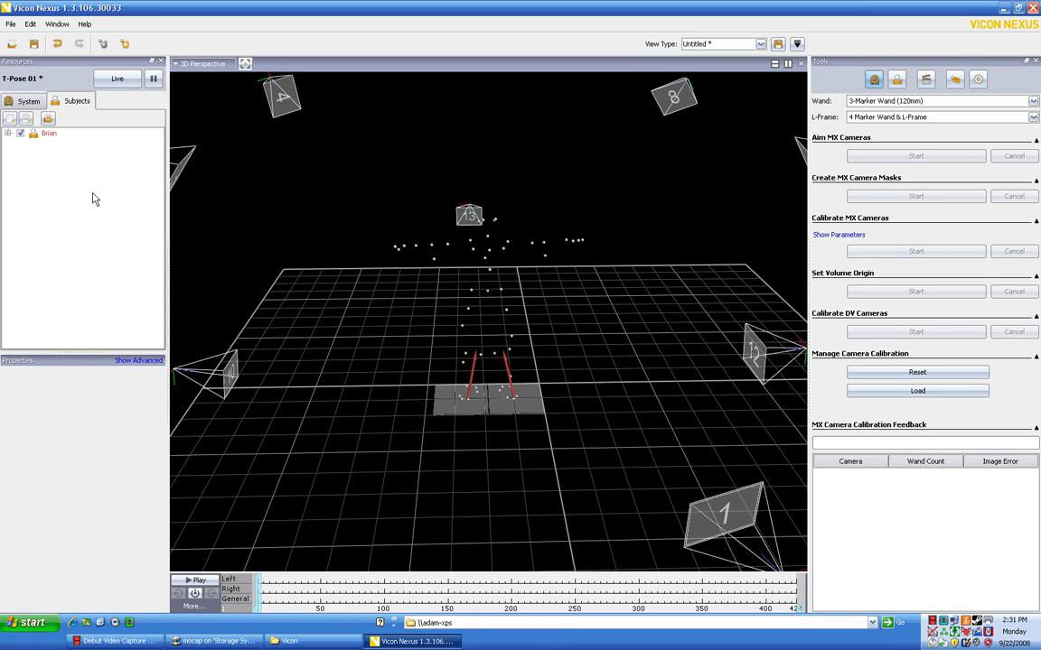
pyautogui.click(9, 133)
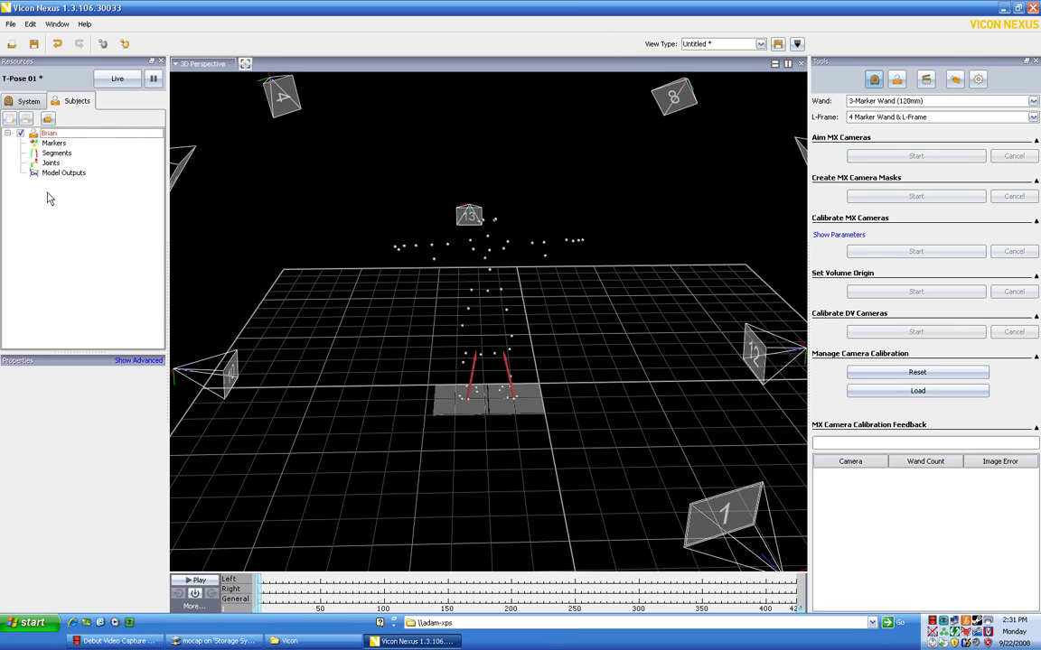
pyautogui.click(50, 133)
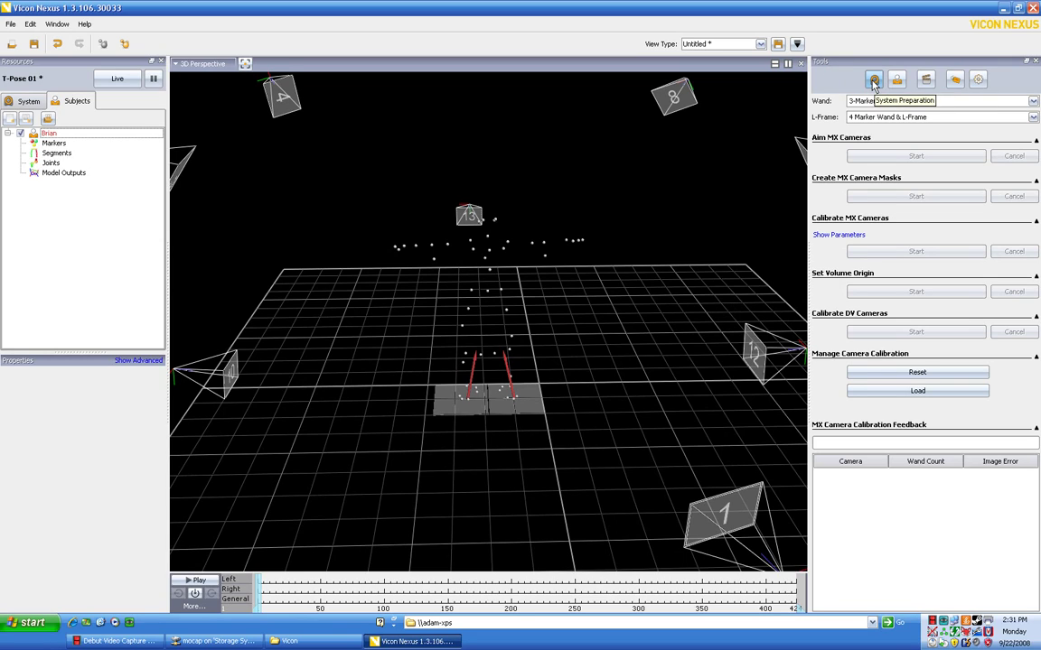
# Step: Look through the Capture and pipeline tools, and bring up the Manual Labeling and Gap Filling tools for the subject
pyautogui.click(925, 82)
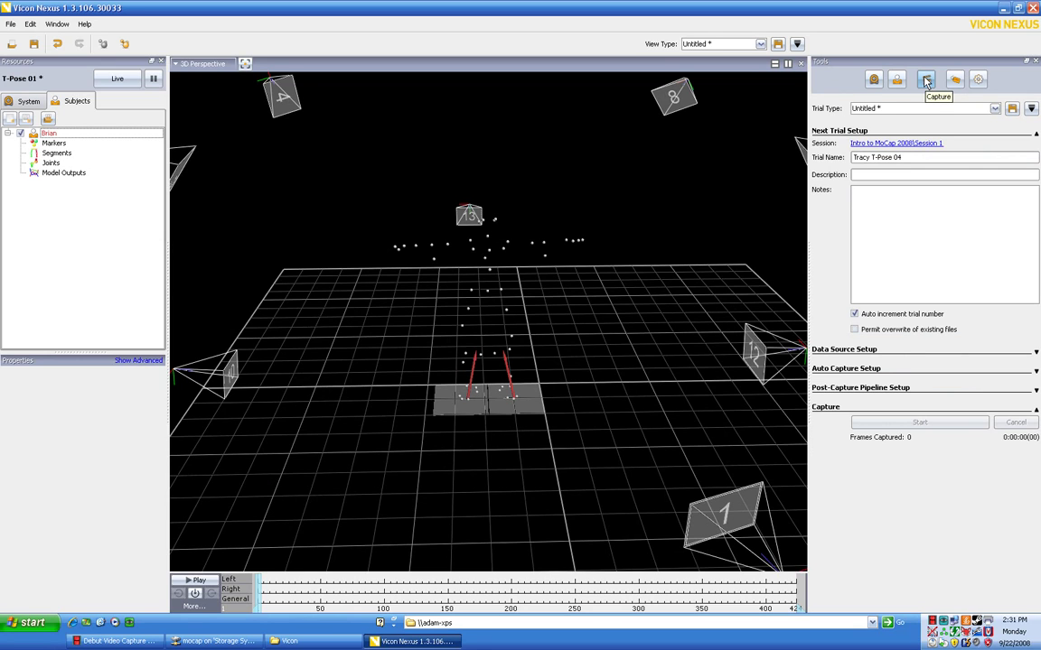
pyautogui.click(954, 79)
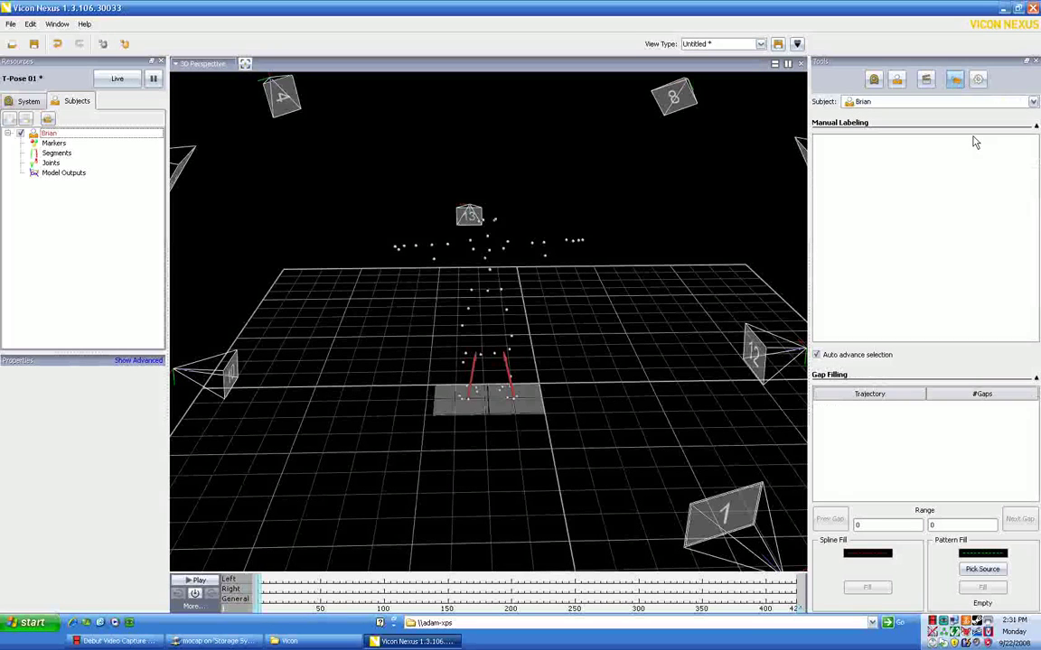
pyautogui.click(978, 80)
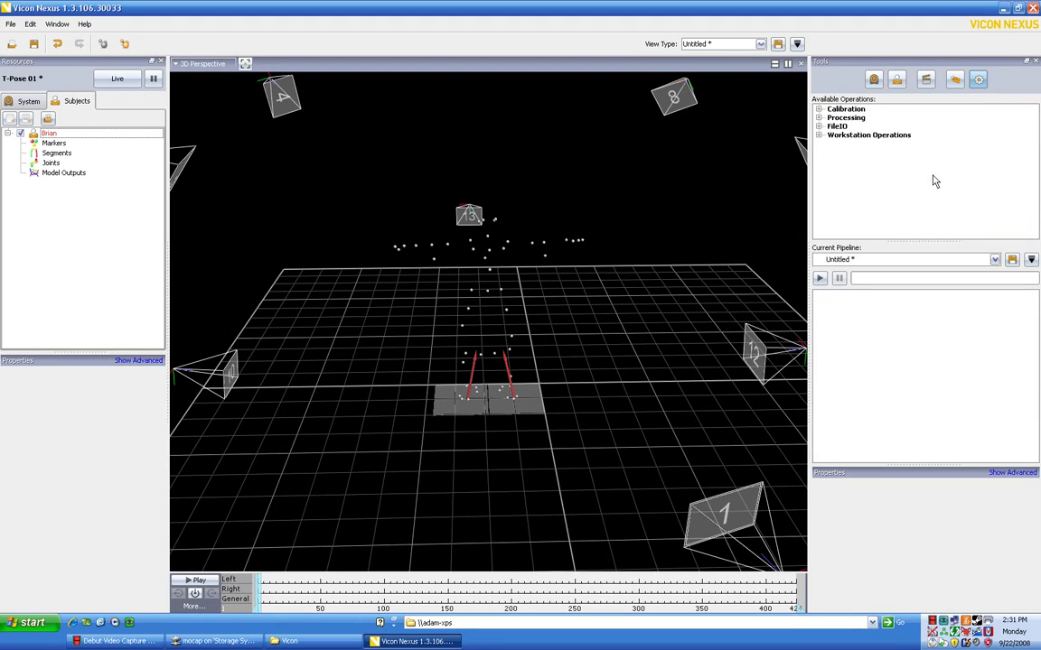
pyautogui.click(955, 82)
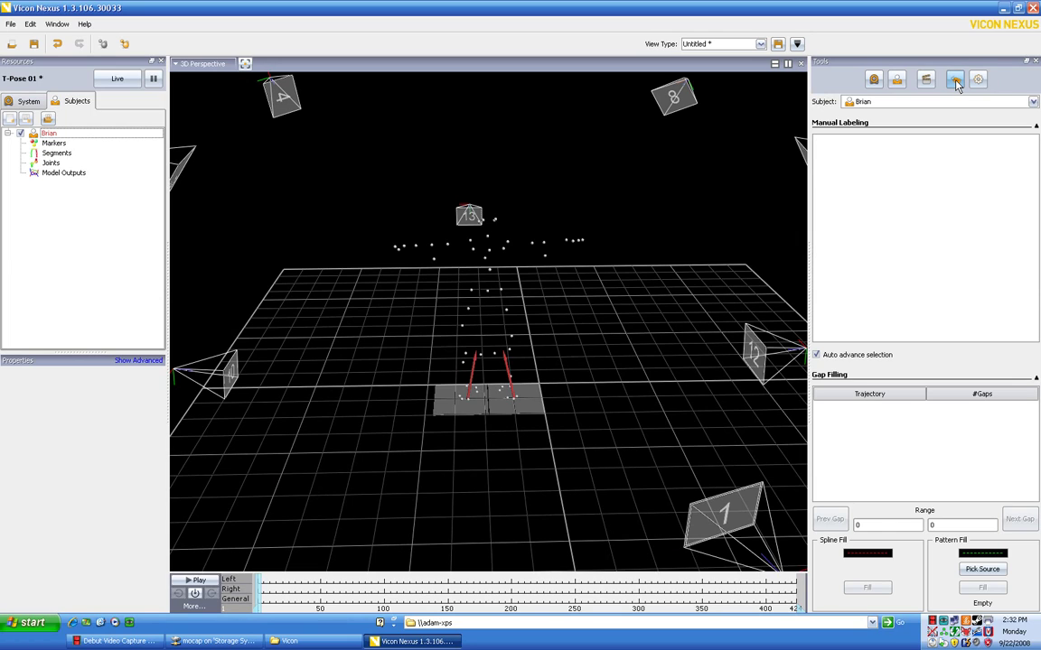
# Step: Bring up the subject preparation tools and collapse the Subject Capture and Subject Calibration sections, keeping the Labeling Template Builder expanded
pyautogui.click(898, 82)
pyautogui.click(899, 84)
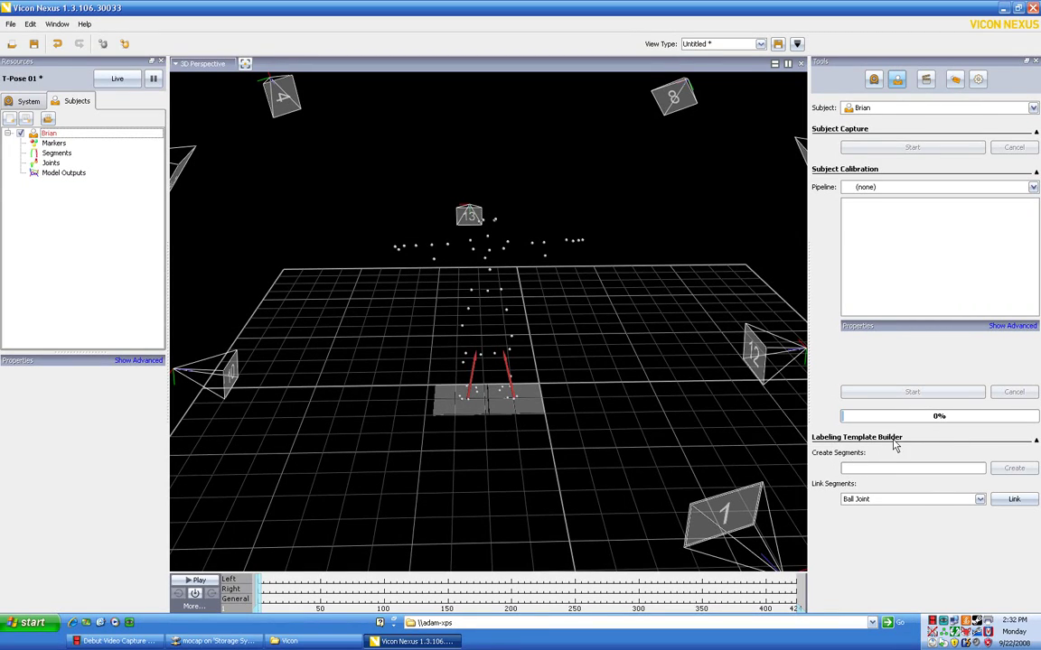
pyautogui.click(1036, 175)
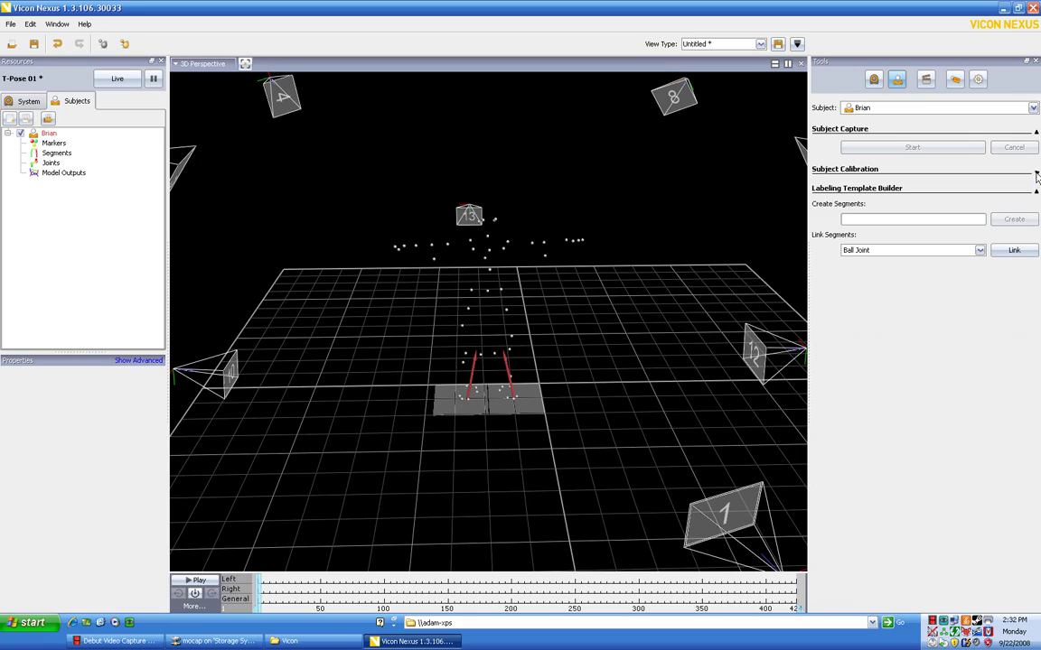
pyautogui.click(1036, 133)
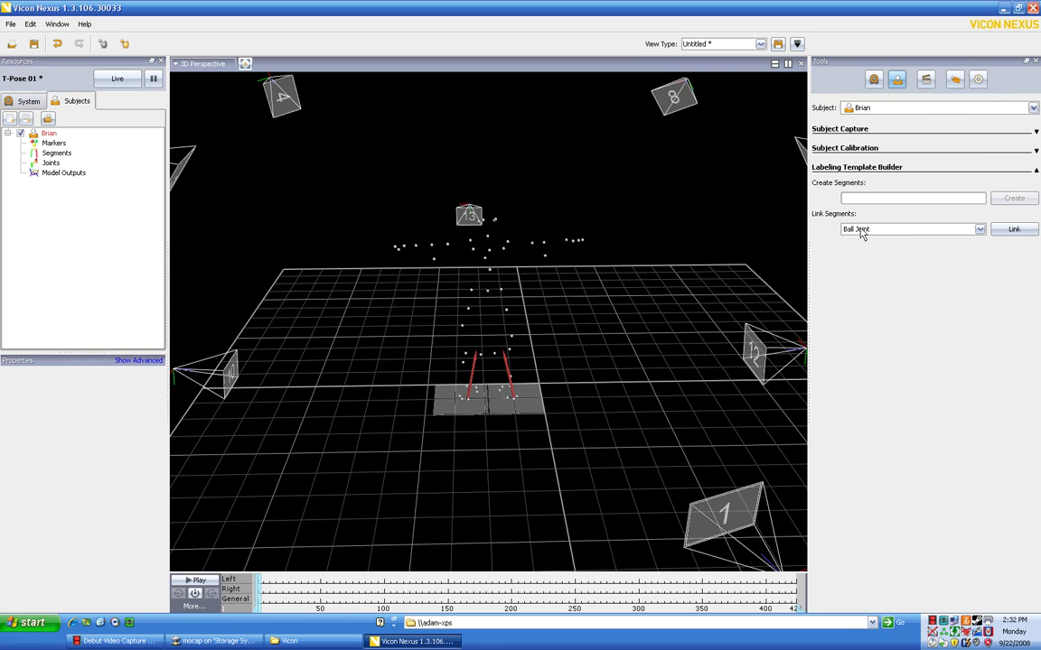
# Step: Create a segment named Pelvis in the Labeling Template Builder from the markers around the figure's waist
pyautogui.click(862, 199)
pyautogui.moveTo(767, 301)
pyautogui.mouseDown()
pyautogui.moveTo(641, 297)
pyautogui.moveTo(634, 329)
pyautogui.moveTo(647, 269)
pyautogui.moveTo(630, 276)
pyautogui.moveTo(644, 276)
pyautogui.mouseUp()
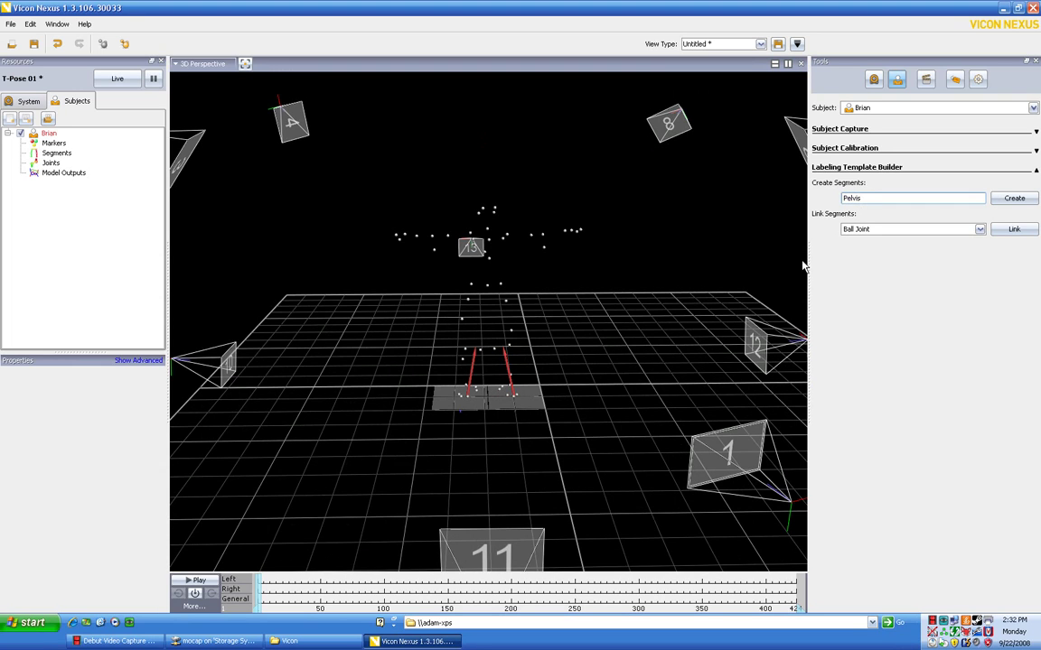
pyautogui.moveTo(609, 313)
pyautogui.mouseDown()
pyautogui.moveTo(576, 312)
pyautogui.moveTo(609, 323)
pyautogui.mouseUp()
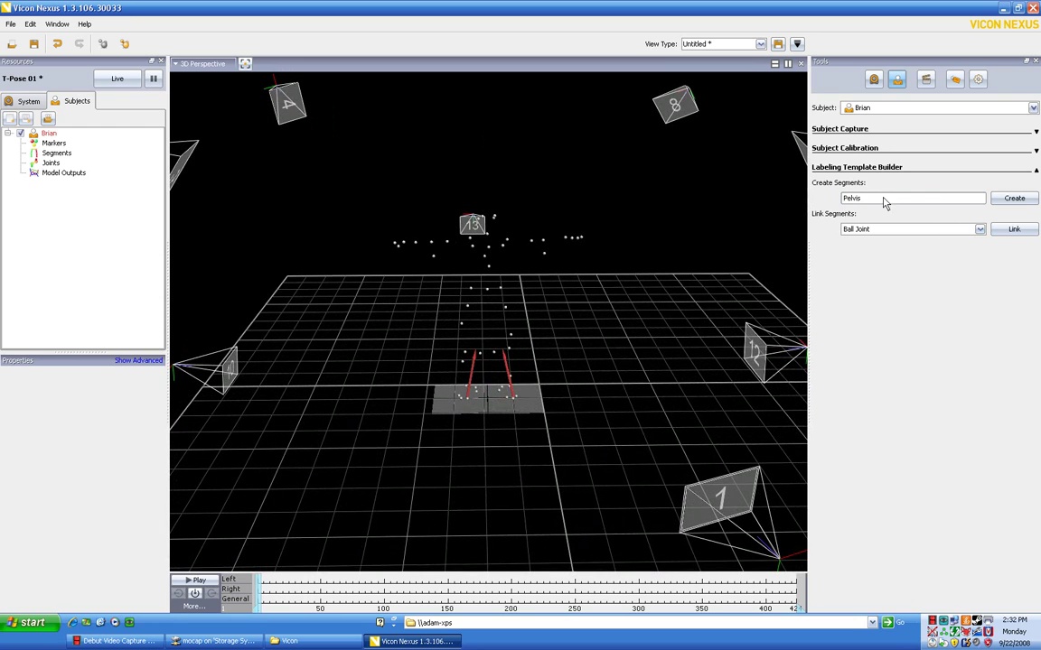
pyautogui.click(1016, 199)
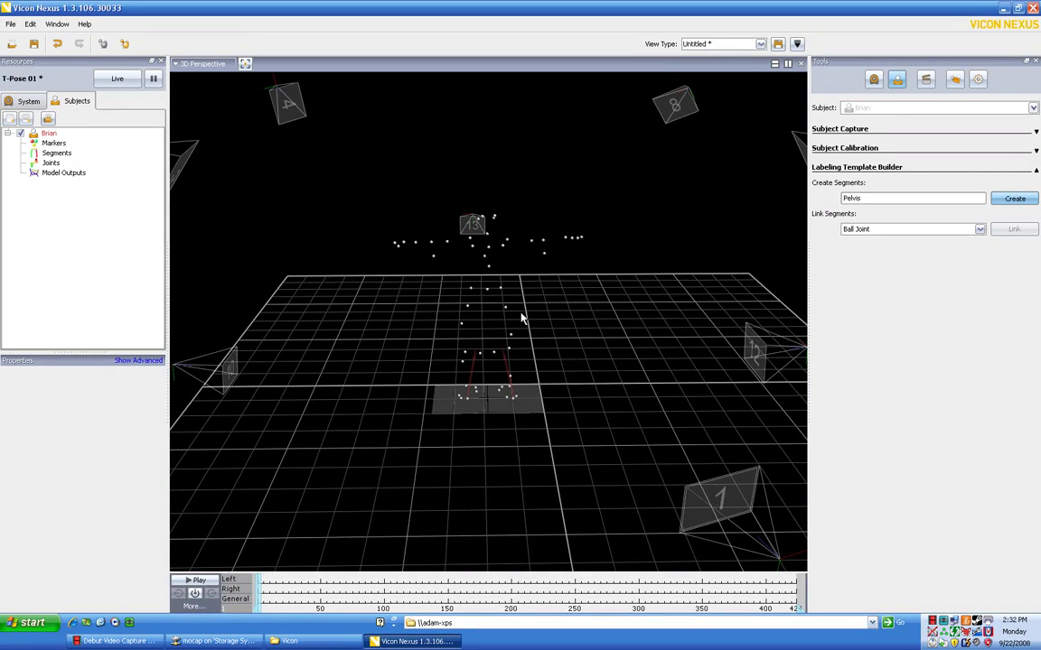
pyautogui.click(467, 307)
pyautogui.click(500, 289)
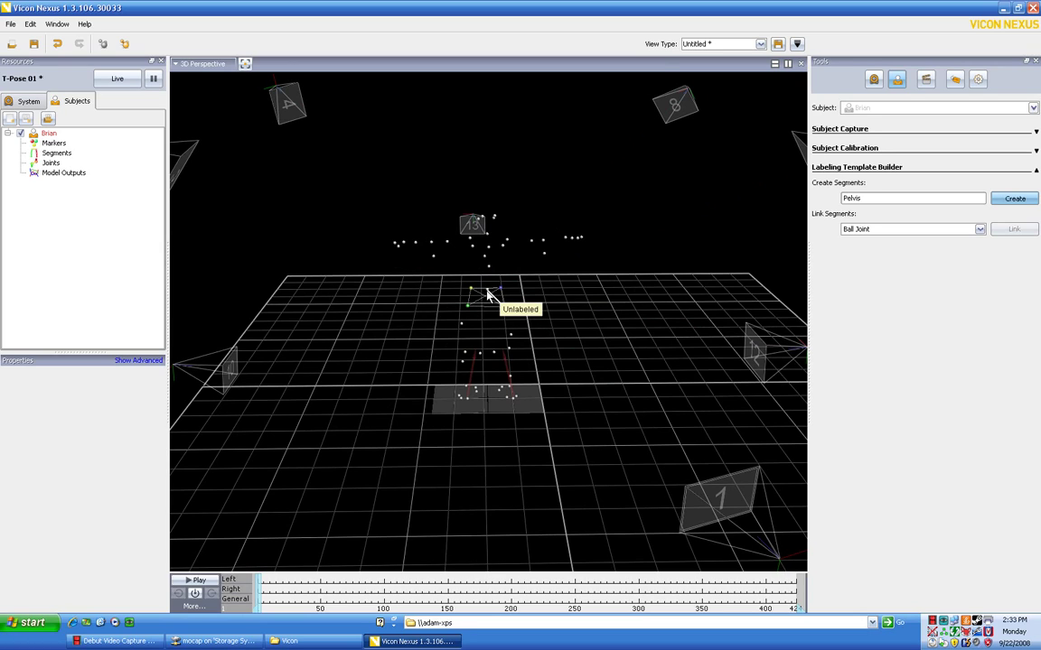
pyautogui.click(488, 294)
pyautogui.click(1015, 198)
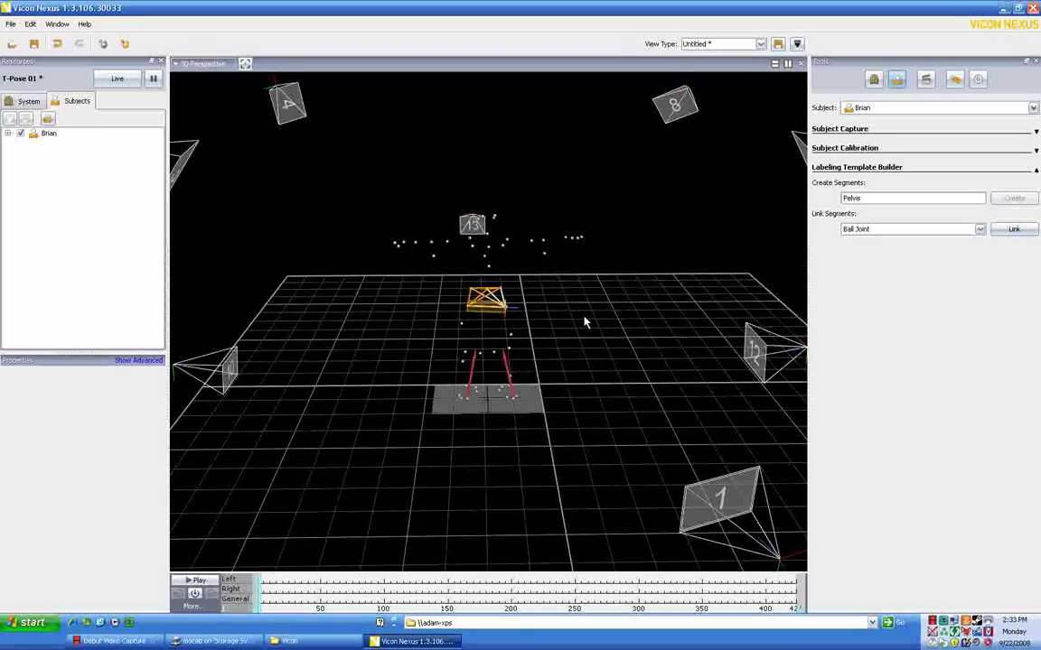
# Step: Inspect the Pelvis segment in the 3D Perspective view, then expand the subject's Segments entry and select Pelvis there
pyautogui.scroll(-2, 587, 302)
pyautogui.moveTo(589, 295); pyautogui.dragTo(587, 333)
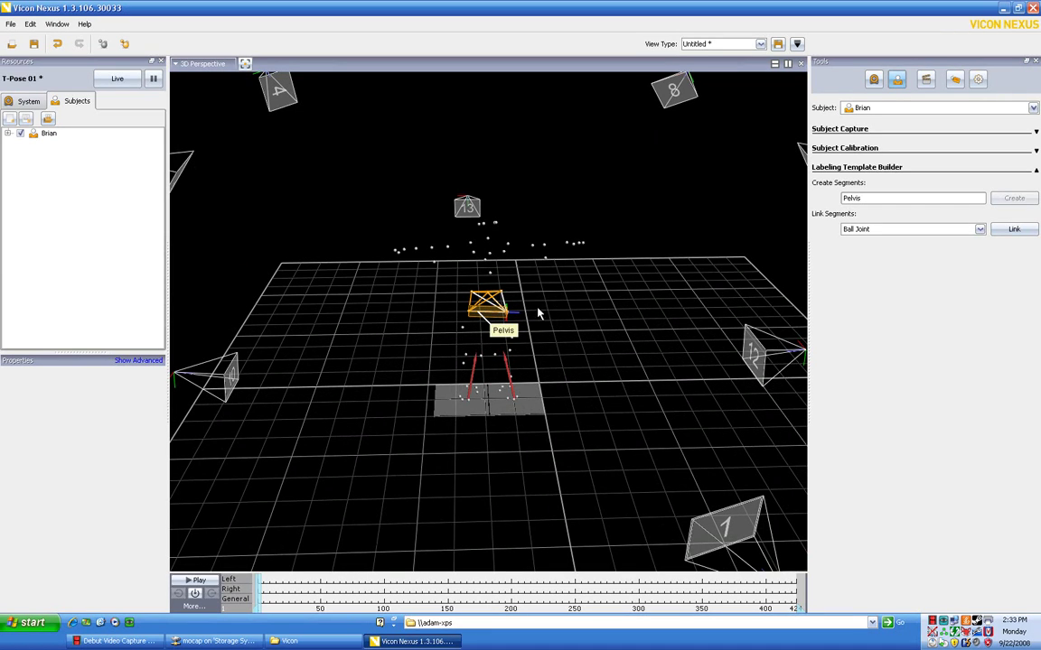
pyautogui.moveTo(567, 312)
pyautogui.mouseDown()
pyautogui.moveTo(566, 295)
pyautogui.moveTo(586, 293)
pyautogui.moveTo(573, 293)
pyautogui.mouseUp()
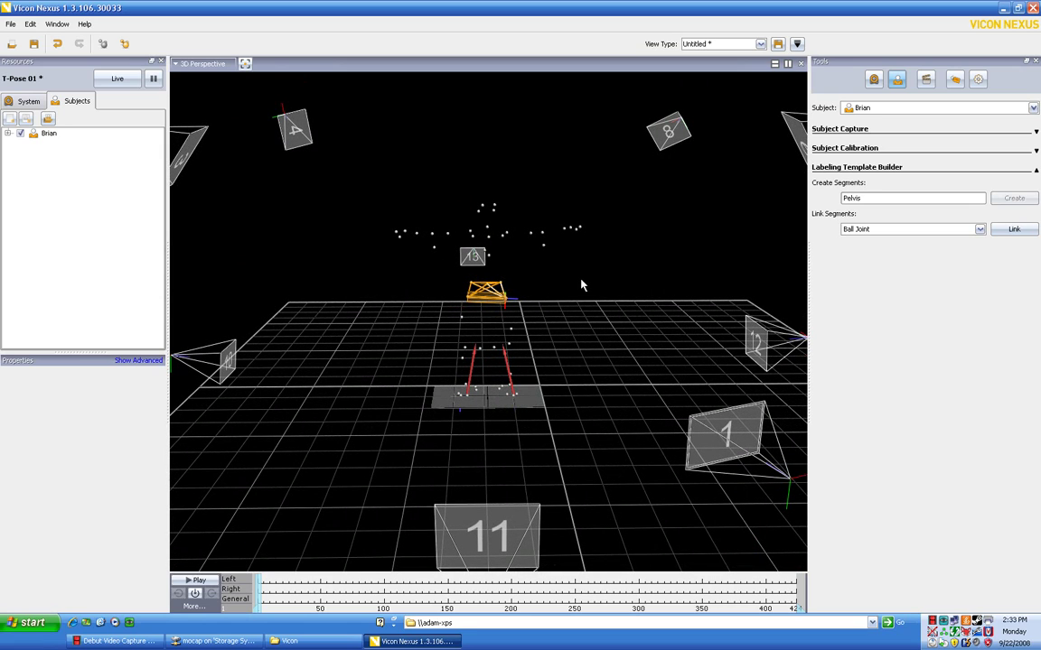
pyautogui.click(7, 133)
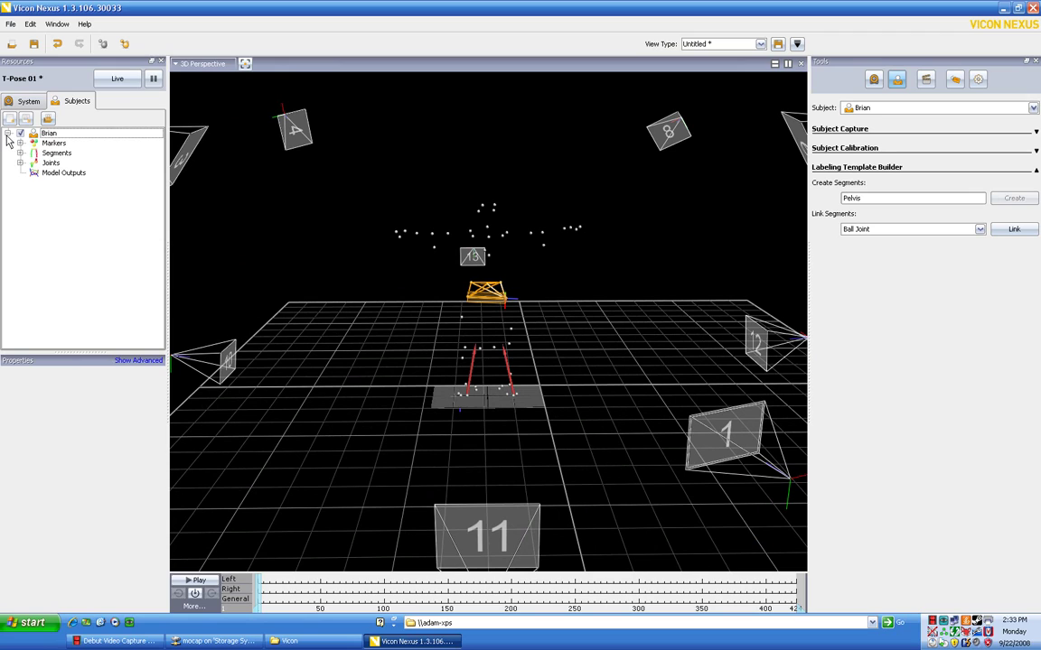
pyautogui.click(20, 152)
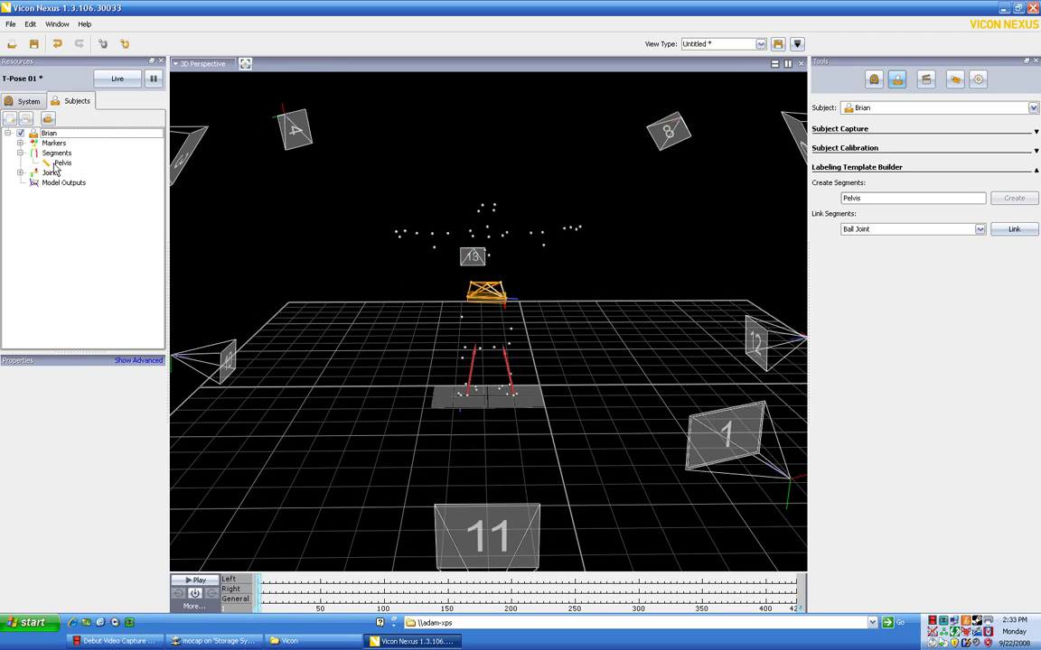
pyautogui.click(62, 165)
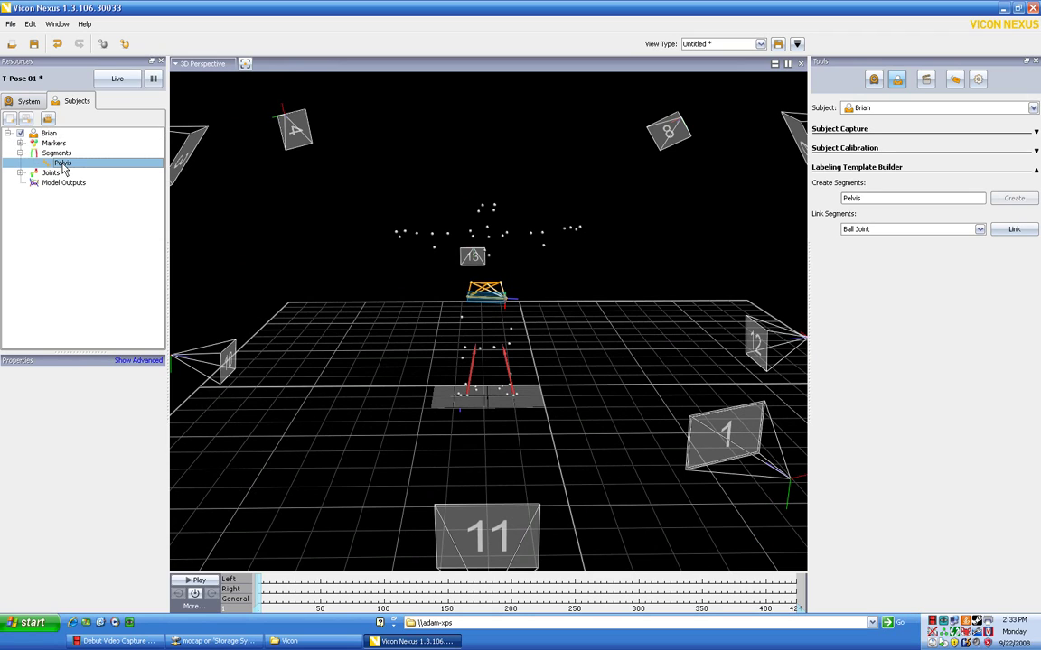